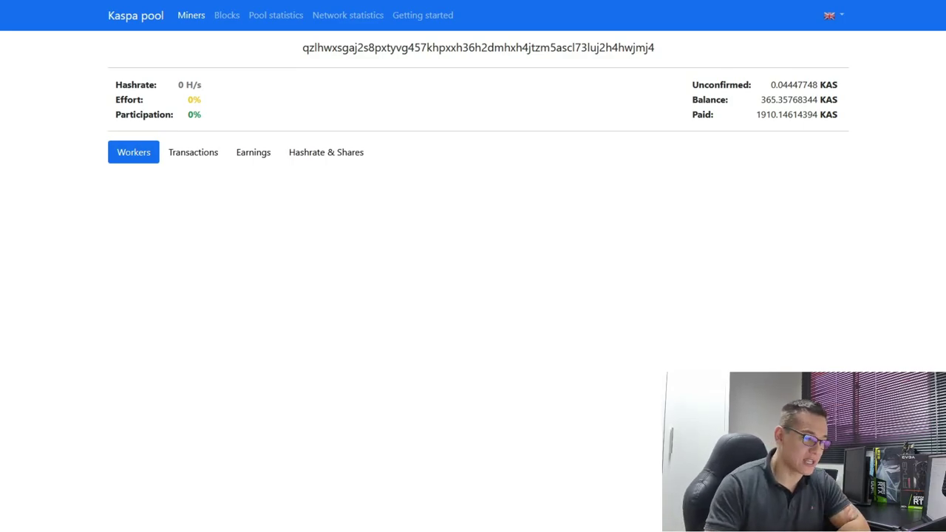
- Examine the Kaspa pool's getting-started information on servers, ports and supported miners, and return to the miner's statistics page
{"action": "left_click", "coordinate": [423, 15]}
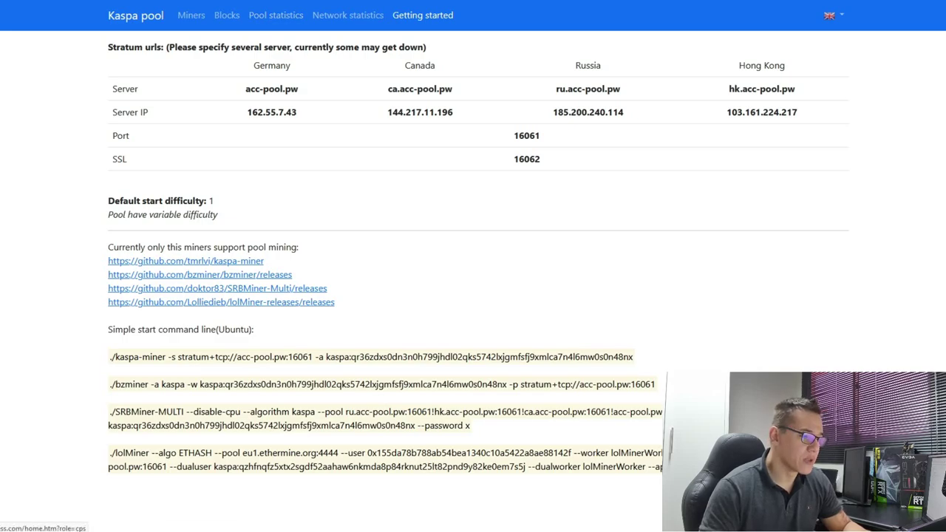
{"action": "key", "text": "ctrl+Tab"}
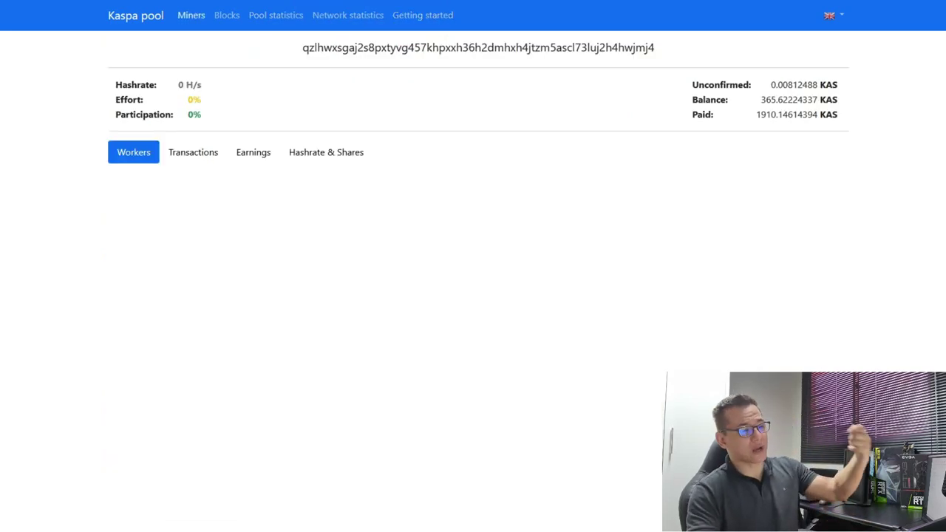
{"action": "key", "text": "ctrl+l"}
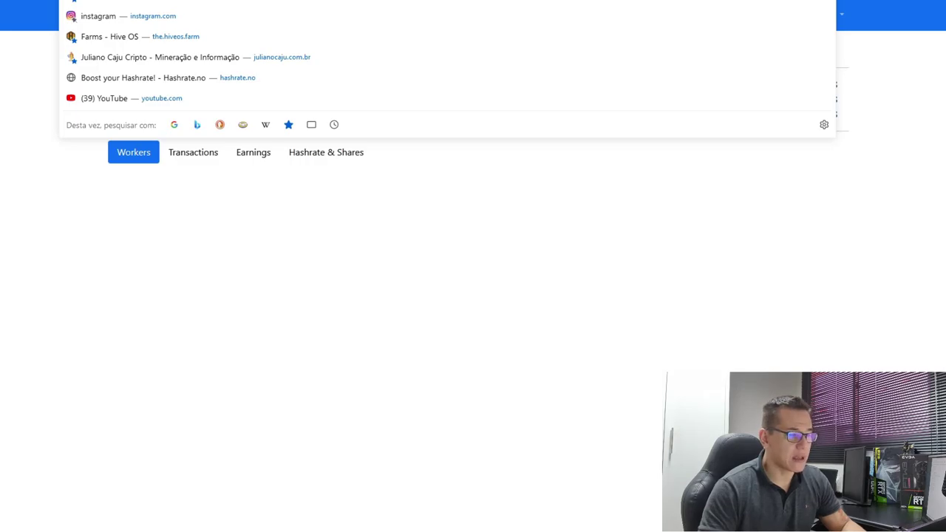
{"action": "key", "text": "Escape"}
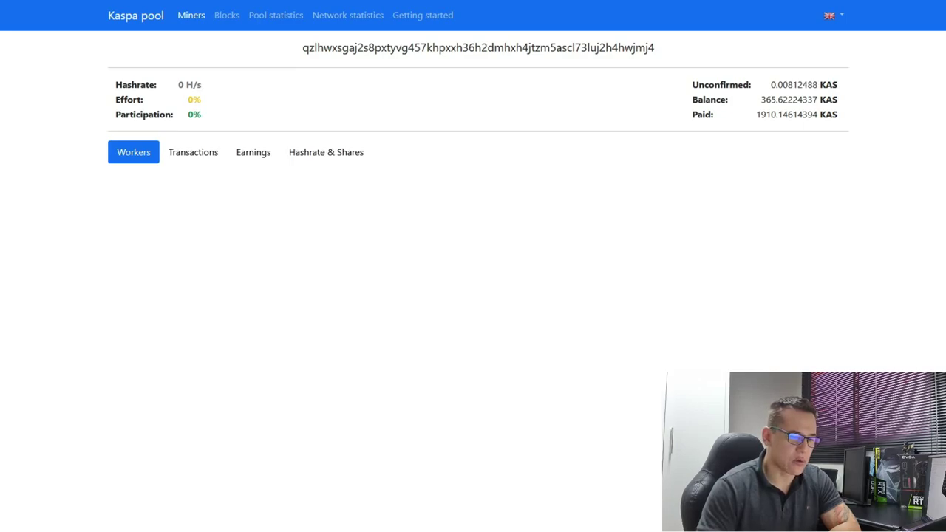
- Examine the unconfirmed, balance and paid KAS amounts of the miner on the pool page
{"action": "left_click_drag", "start_coordinate": [762, 100], "coordinate": [776, 99]}
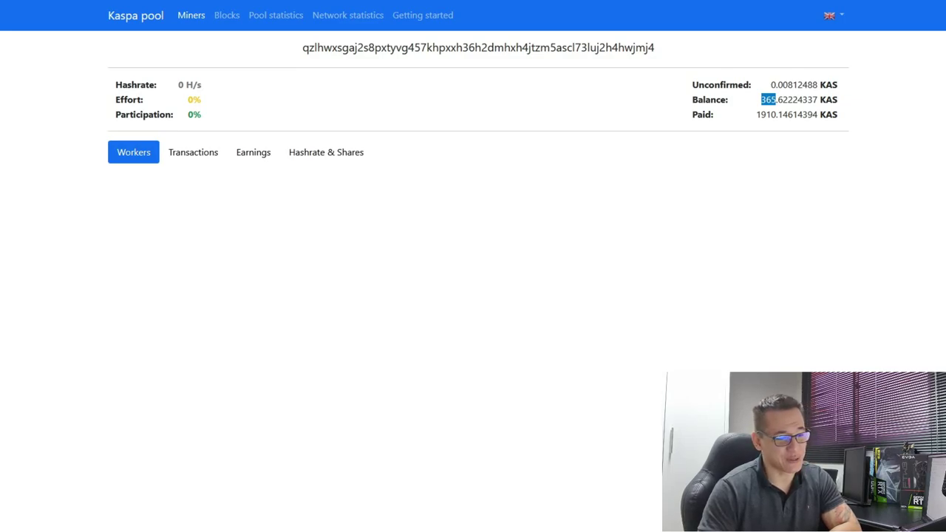
{"action": "left_click", "coordinate": [783, 114]}
{"action": "left_click_drag", "start_coordinate": [693, 85], "coordinate": [783, 115]}
{"action": "left_click", "coordinate": [783, 115]}
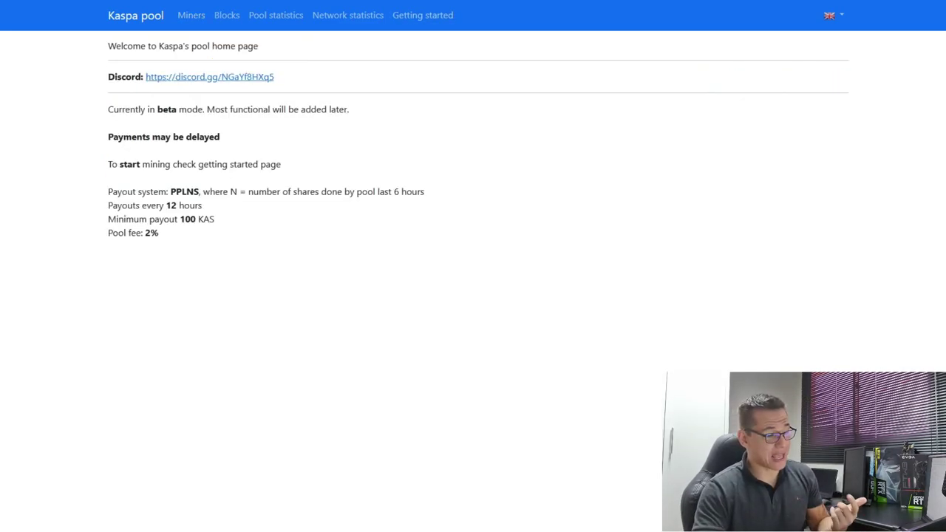
- Examine the pool's payout interval, minimum payout and fee on its home page, and reopen the getting-started instructions
{"action": "left_click_drag", "start_coordinate": [108, 219], "coordinate": [159, 233]}
{"action": "left_click", "coordinate": [160, 232]}
{"action": "left_click", "coordinate": [159, 232]}
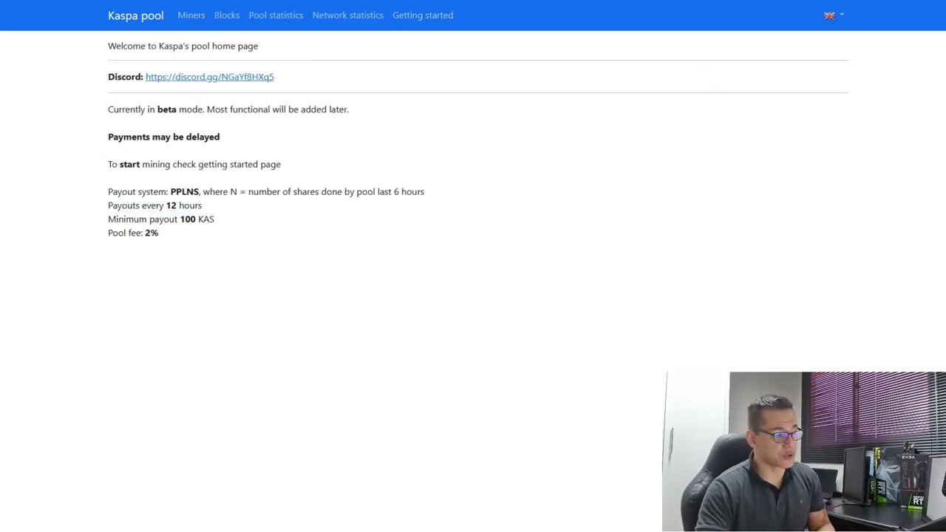
{"action": "left_click_drag", "start_coordinate": [112, 205], "coordinate": [201, 206]}
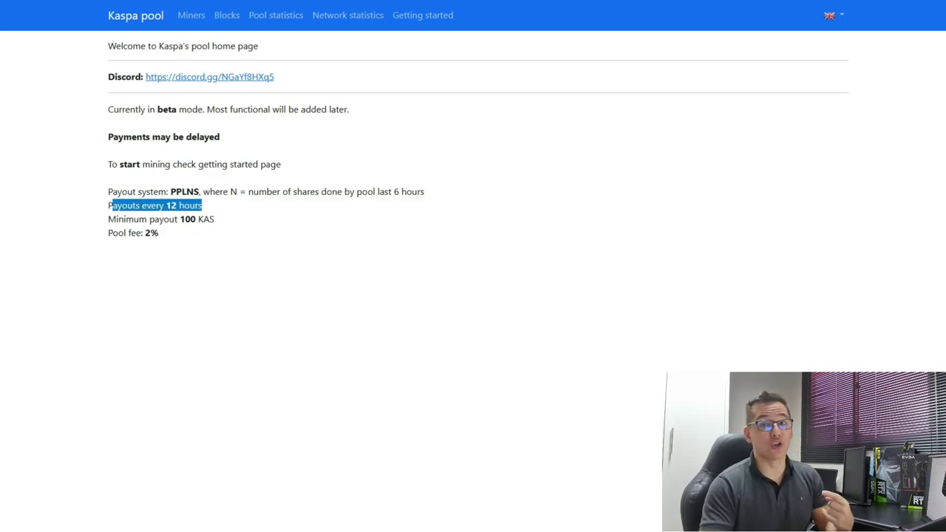
{"action": "left_click", "coordinate": [423, 15]}
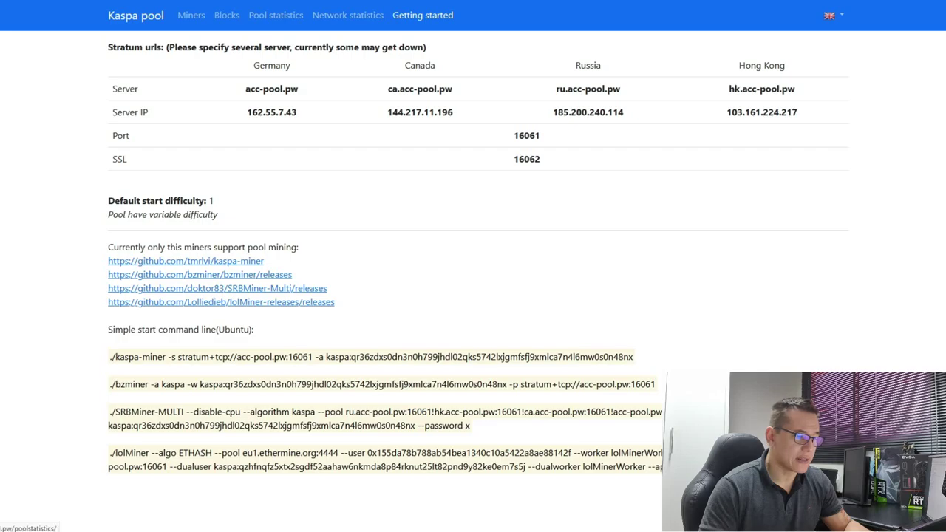
- Switch to Hive OS and open the farm's list of wallets
{"action": "key", "text": "ctrl+Tab"}
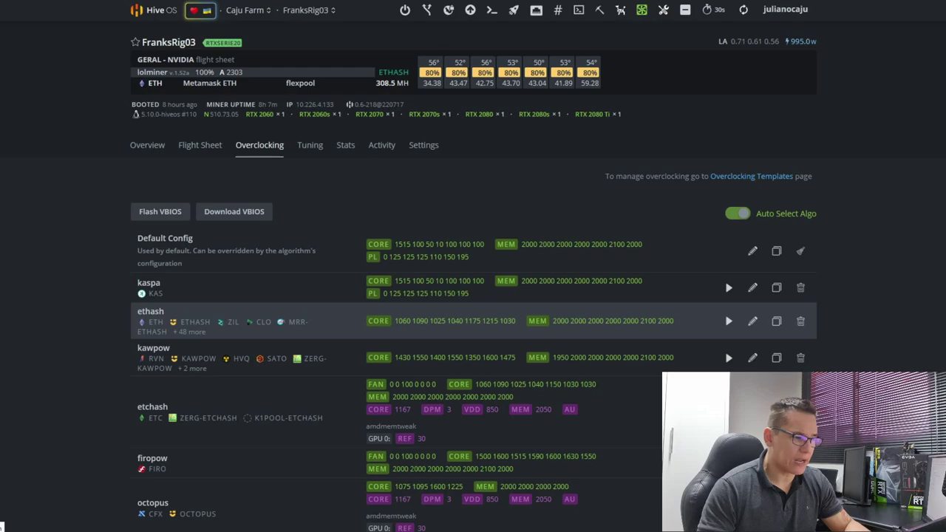
{"action": "left_click", "coordinate": [155, 11]}
{"action": "left_click", "coordinate": [183, 166]}
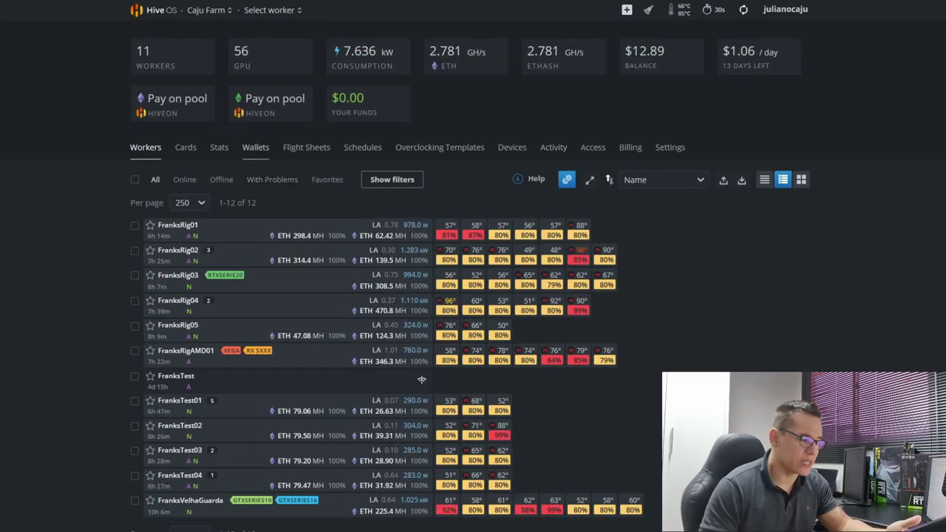
{"action": "left_click", "coordinate": [256, 148]}
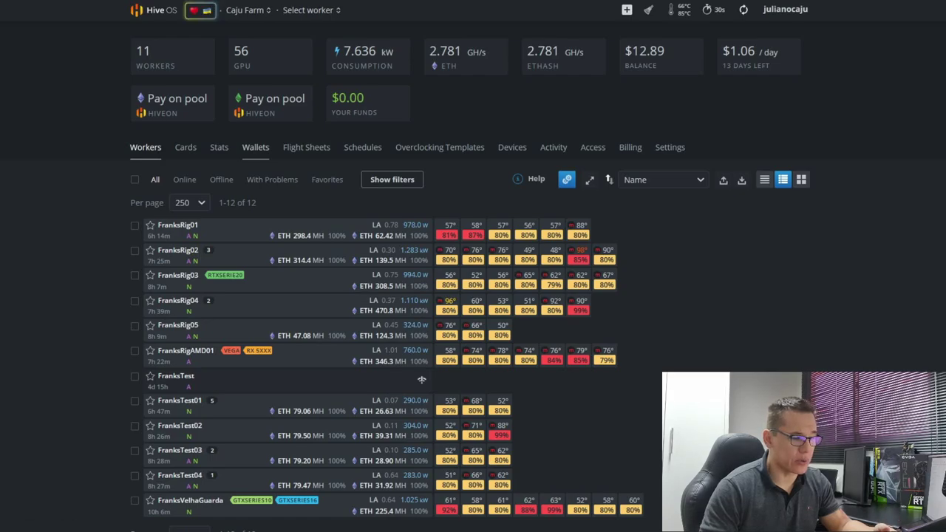
- Start a new wallet for the coin KAS, using the Kaspa deposit address copied from txbit.io
{"action": "left_click", "coordinate": [790, 185]}
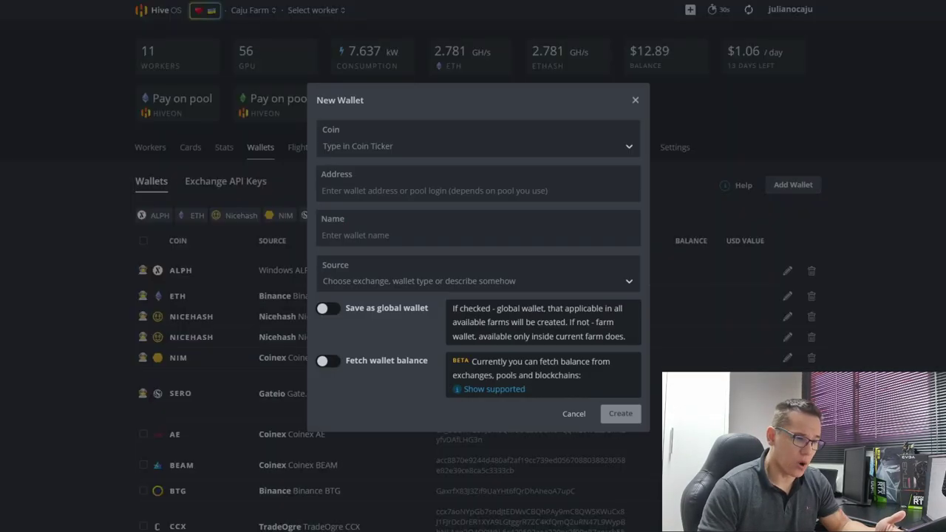
{"action": "left_click", "coordinate": [399, 146]}
{"action": "type", "text": "kas"}
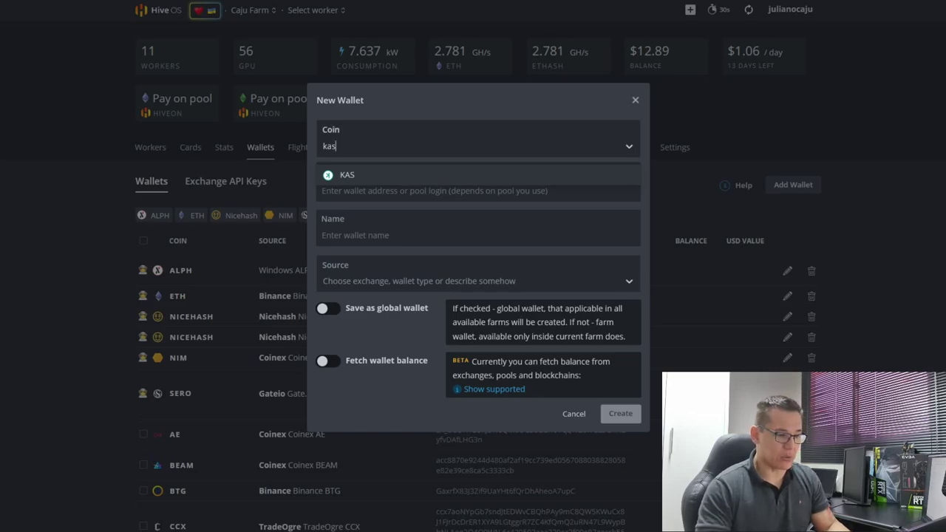
{"action": "key", "text": "Return"}
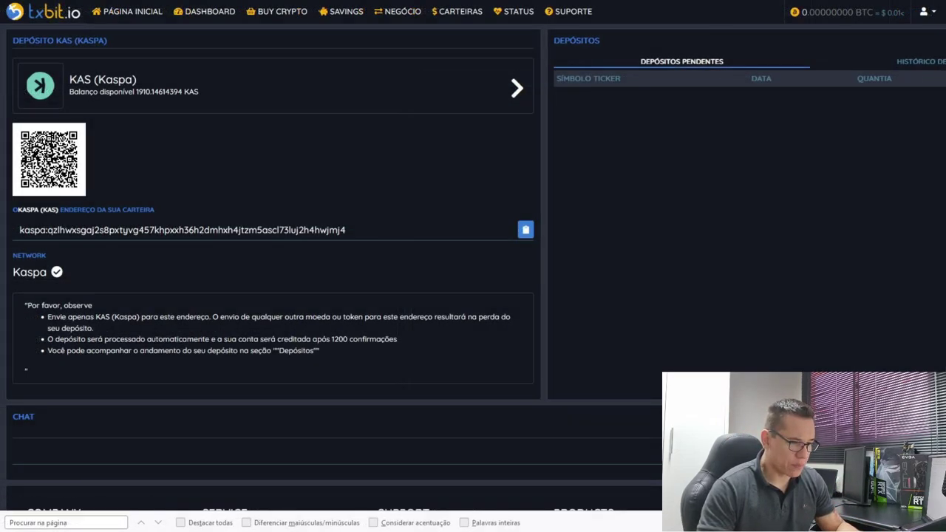
{"action": "left_click", "coordinate": [525, 230]}
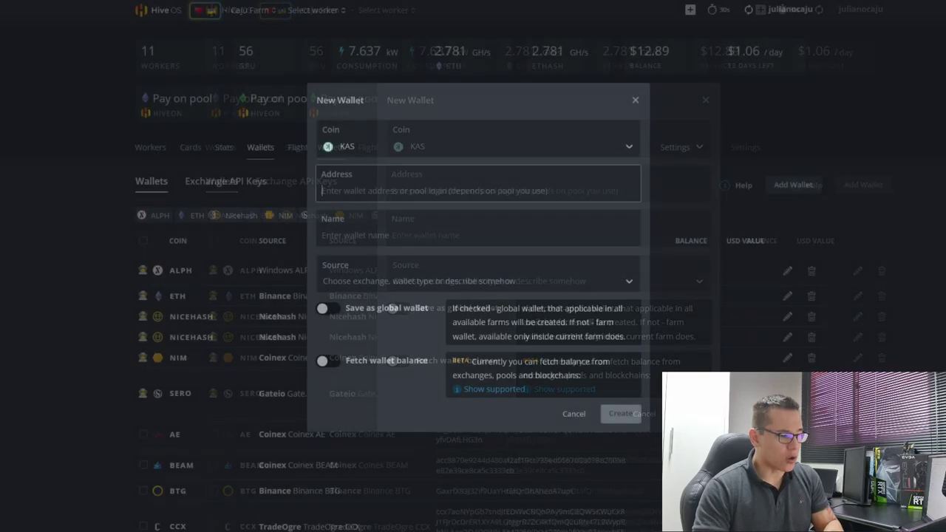
{"action": "key", "text": "ctrl+v"}
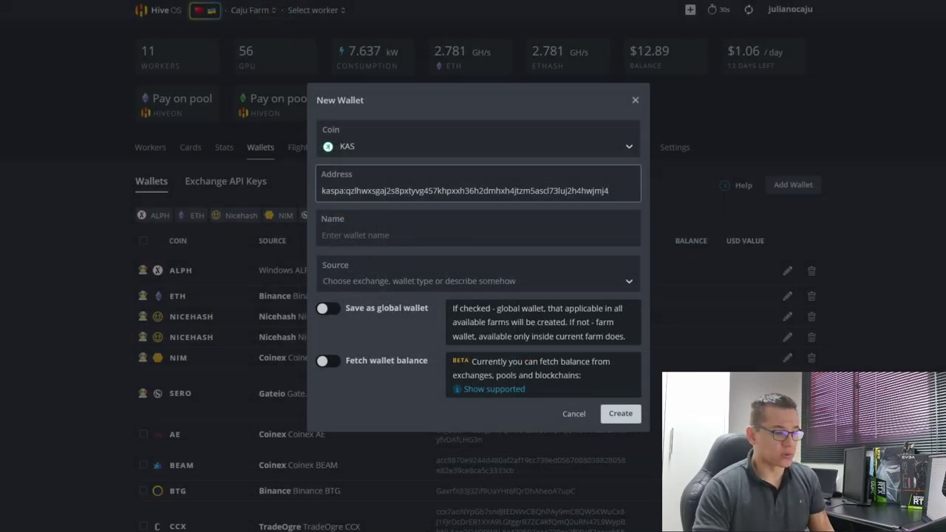
- Name the new wallet Txbit KAS and cancel its creation
{"action": "left_click", "coordinate": [414, 234]}
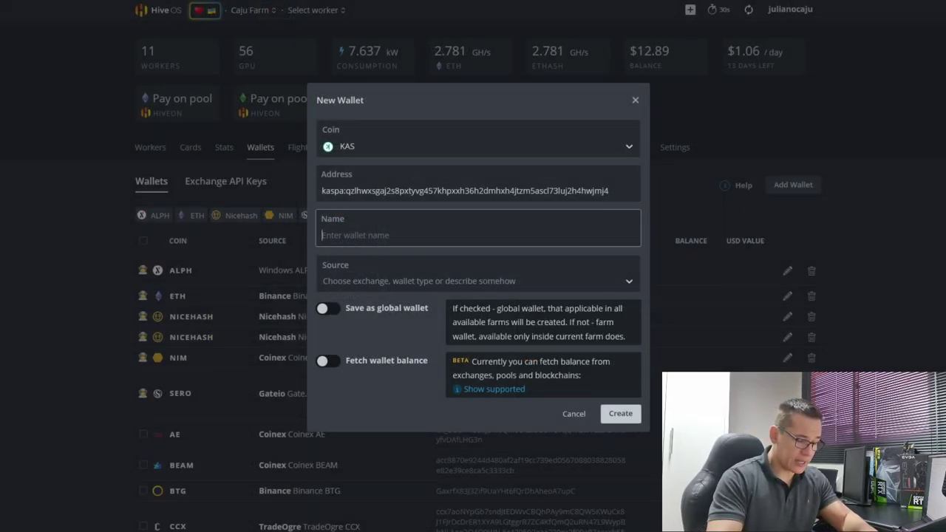
{"action": "type", "text": "Txbit KAS"}
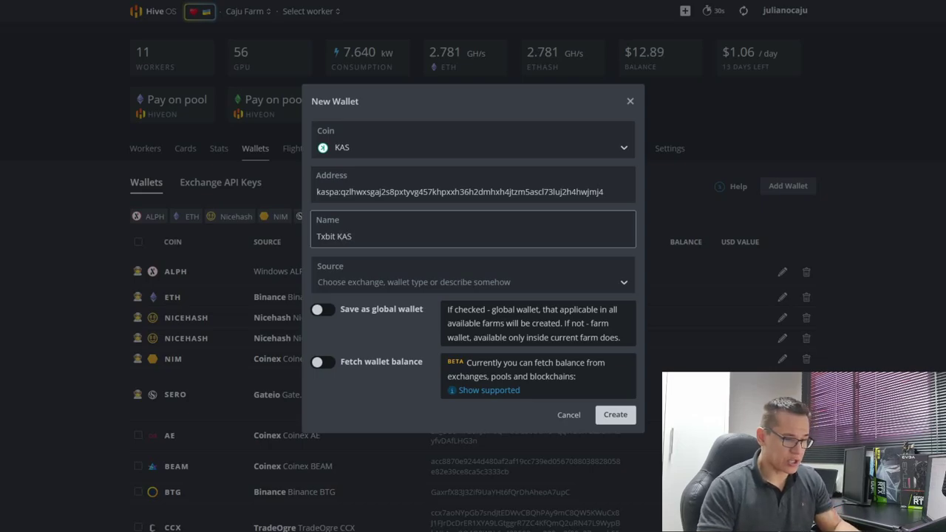
{"action": "left_click", "coordinate": [569, 415]}
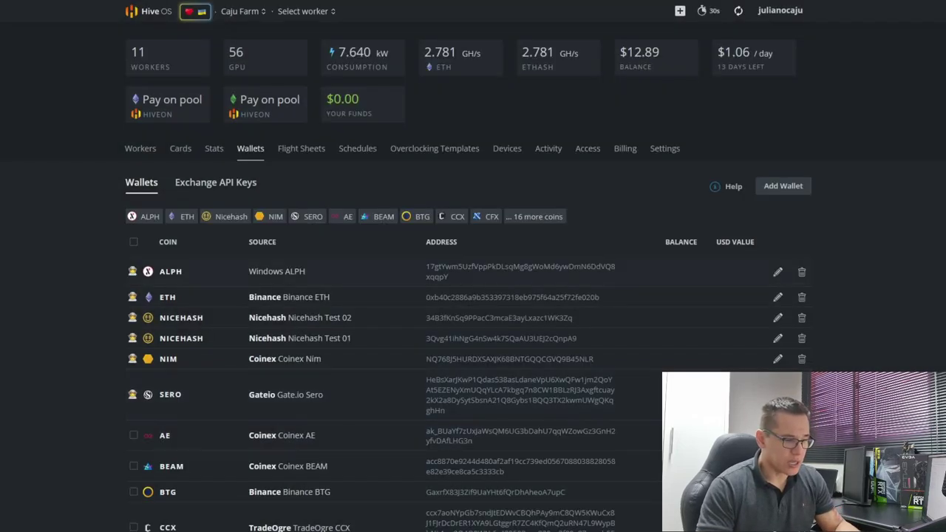
- Look up the existing TXBIT KAS wallet in the farm's wallet list
{"action": "scroll", "coordinate": [503, 275], "scroll_direction": "down", "scroll_amount": 8}
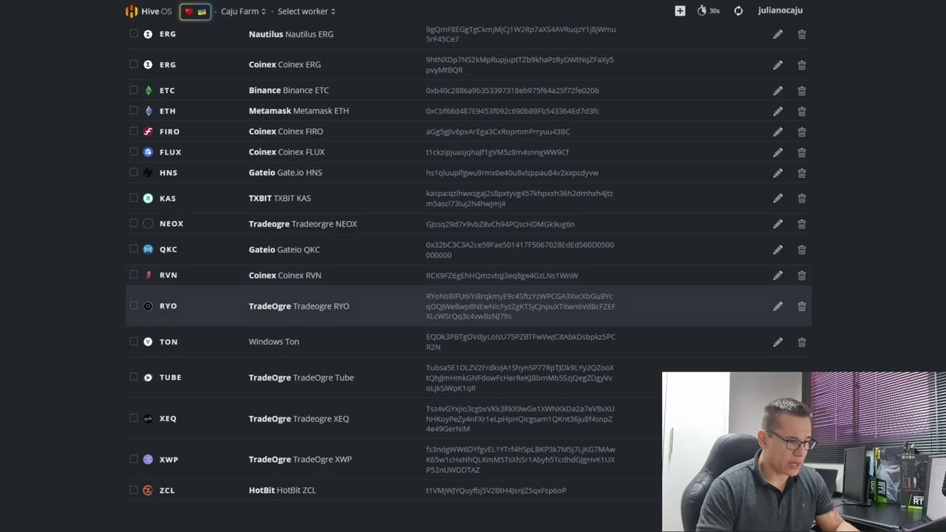
{"action": "scroll", "coordinate": [473, 306], "scroll_direction": "up", "scroll_amount": 2}
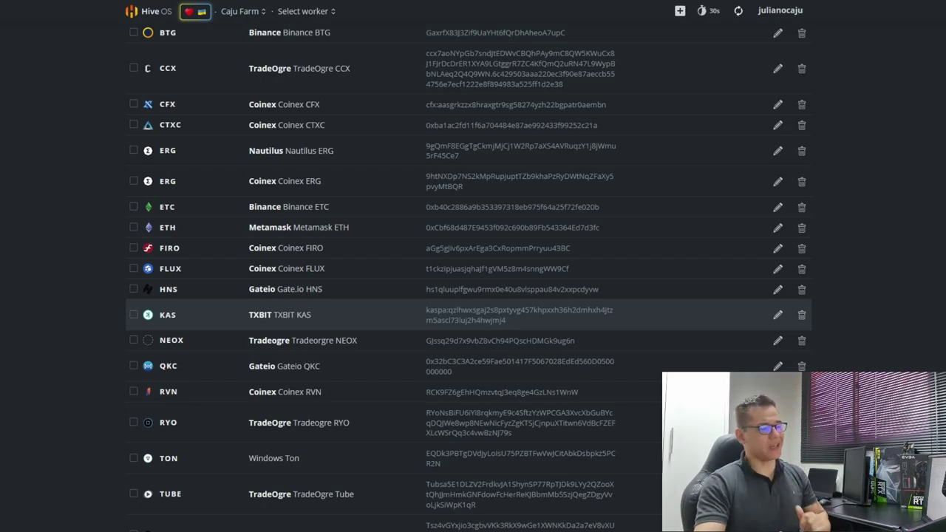
{"action": "scroll", "coordinate": [473, 314], "scroll_direction": "up", "scroll_amount": 12}
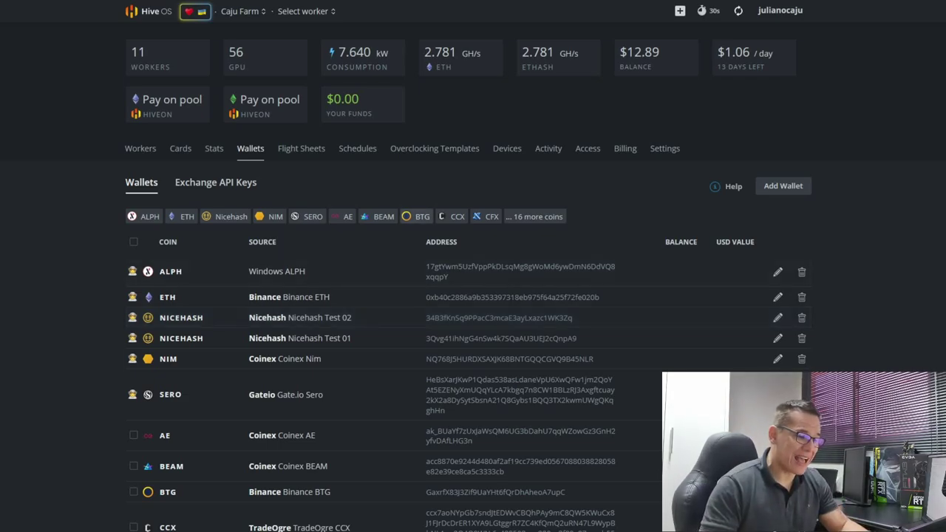
- Open the farm's Teste - KAS flight sheet for editing
{"action": "left_click", "coordinate": [302, 149]}
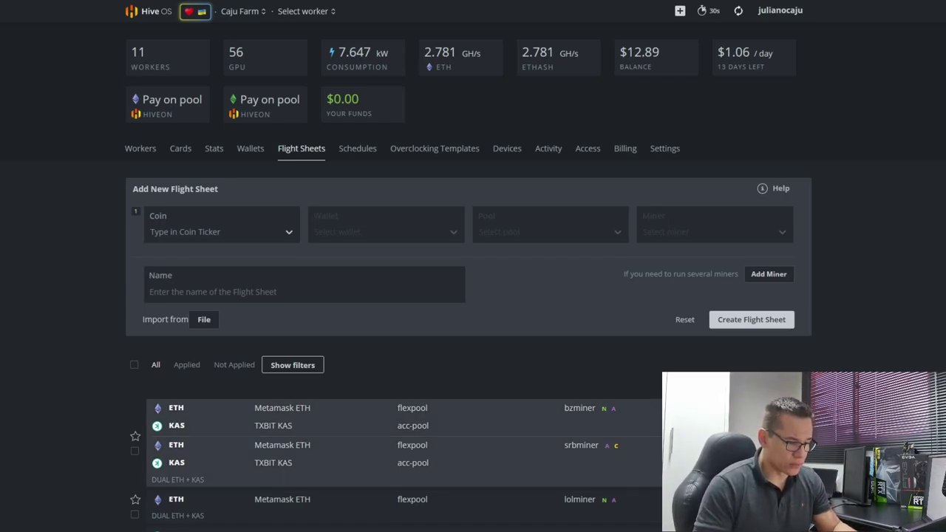
{"action": "scroll", "coordinate": [798, 418], "scroll_direction": "down", "scroll_amount": 3}
{"action": "left_click", "coordinate": [802, 379]}
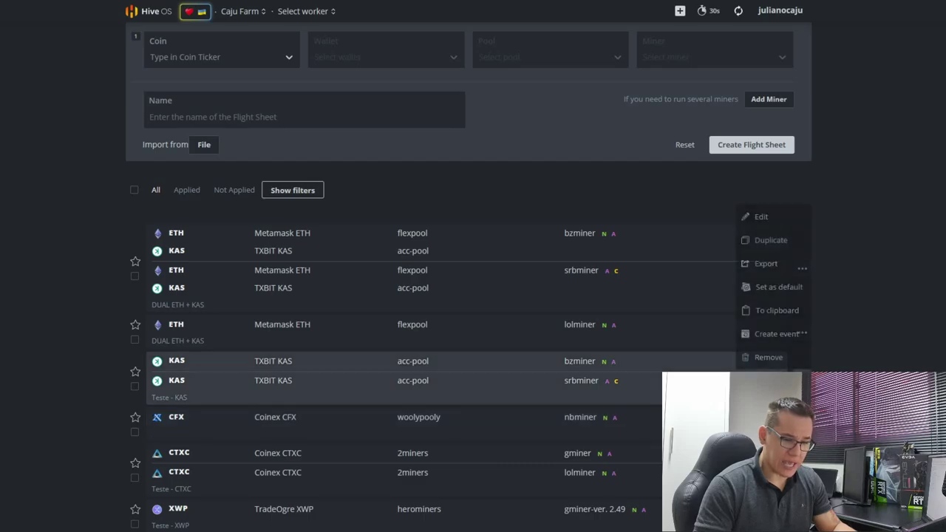
{"action": "left_click", "coordinate": [761, 217]}
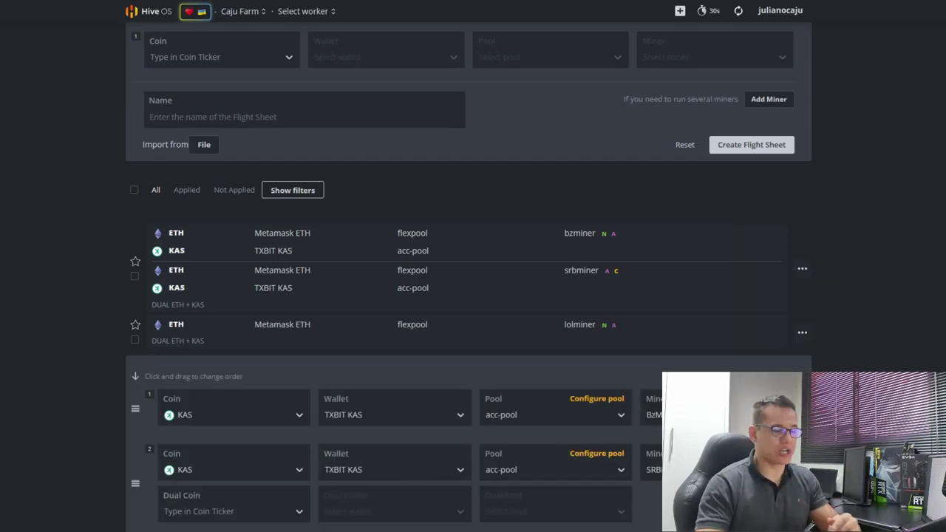
- Check the coin and wallet of the flight sheet's first miner entry and select acc-pool as its pool
{"action": "scroll", "coordinate": [607, 181], "scroll_direction": "down", "scroll_amount": 5}
{"action": "left_click", "coordinate": [234, 116]}
{"action": "left_click", "coordinate": [233, 117]}
{"action": "left_click", "coordinate": [395, 116]}
{"action": "left_click", "coordinate": [395, 121]}
{"action": "left_click", "coordinate": [555, 123]}
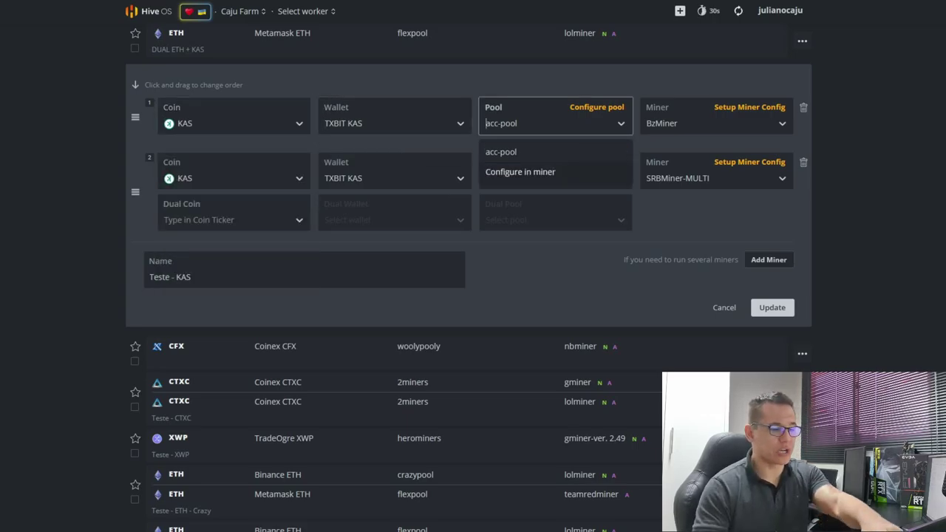
{"action": "left_click", "coordinate": [532, 152]}
- Configure acc-pool in the first entry to use only the Canada server, ca.acc-pool.pw:16061, without SSL
{"action": "left_click", "coordinate": [597, 107]}
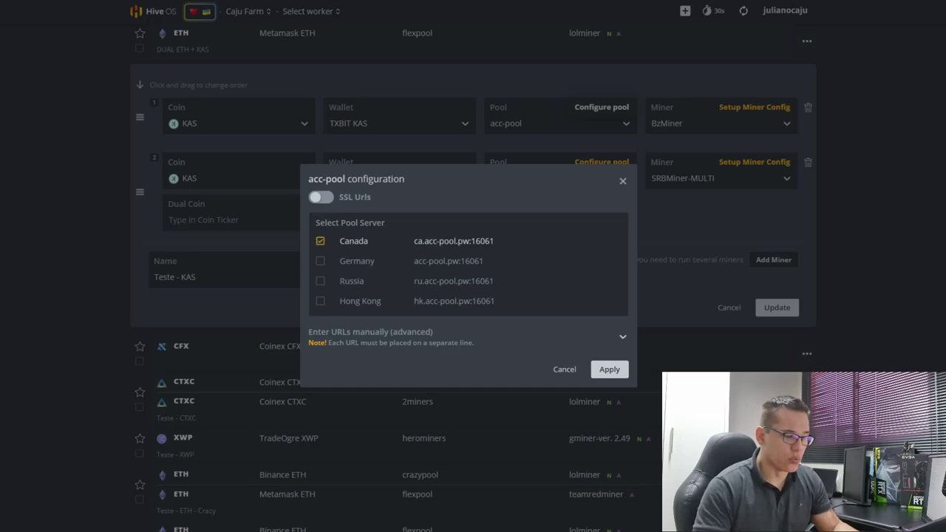
{"action": "left_click", "coordinate": [321, 241]}
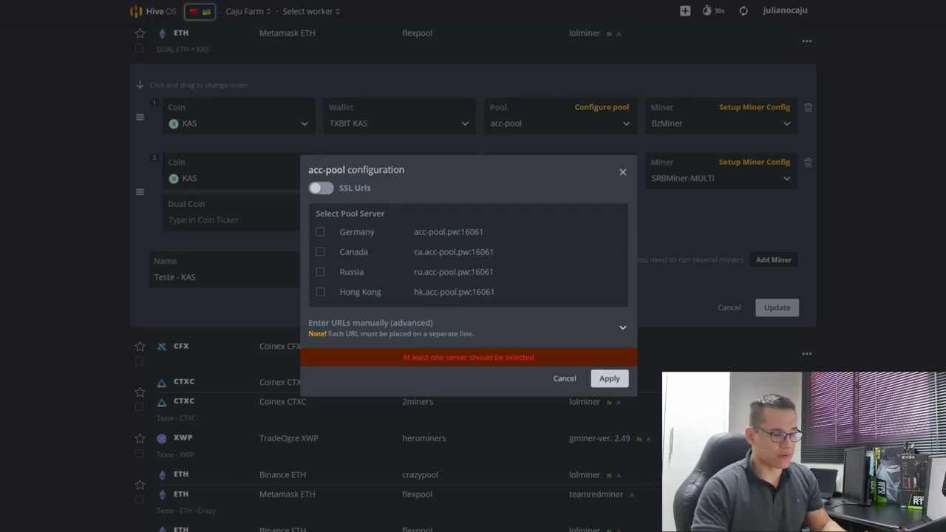
{"action": "left_click", "coordinate": [320, 252]}
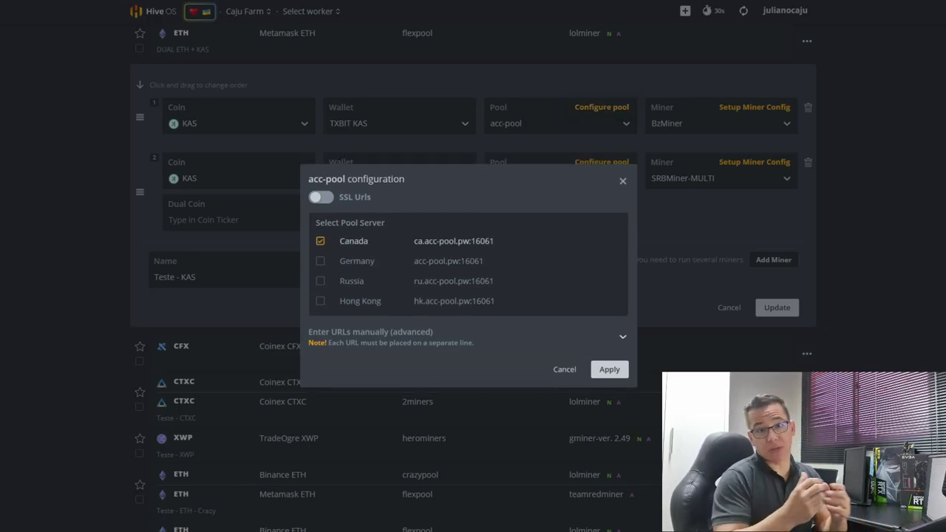
{"action": "left_click", "coordinate": [609, 369]}
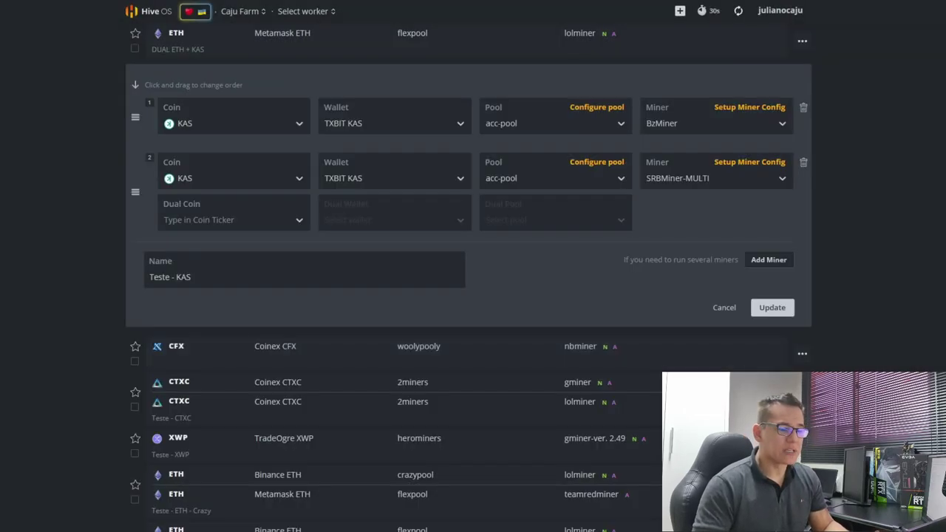
- Check the first entry's BzMiner selection and its extra config argument "nvidia_only": true, leaving the miner configuration without changes
{"action": "left_click", "coordinate": [716, 123]}
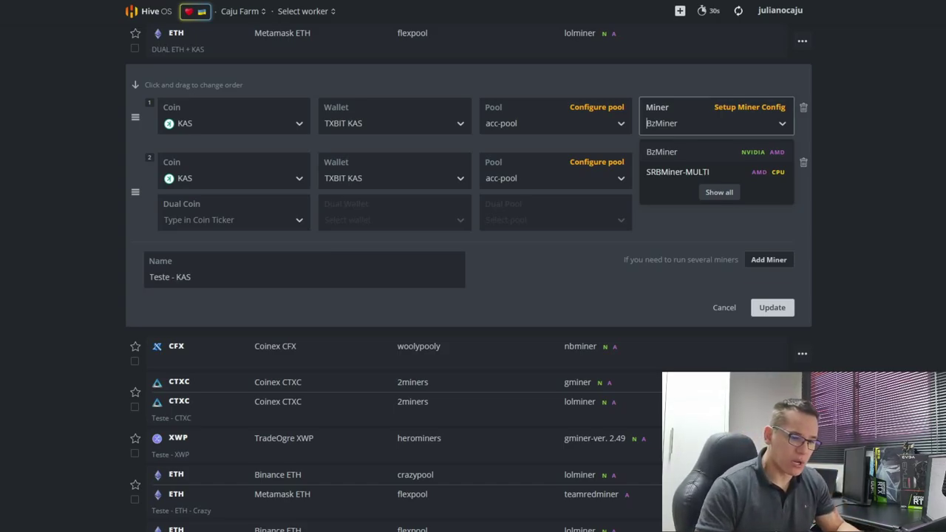
{"action": "left_click", "coordinate": [728, 122]}
{"action": "left_click", "coordinate": [749, 107]}
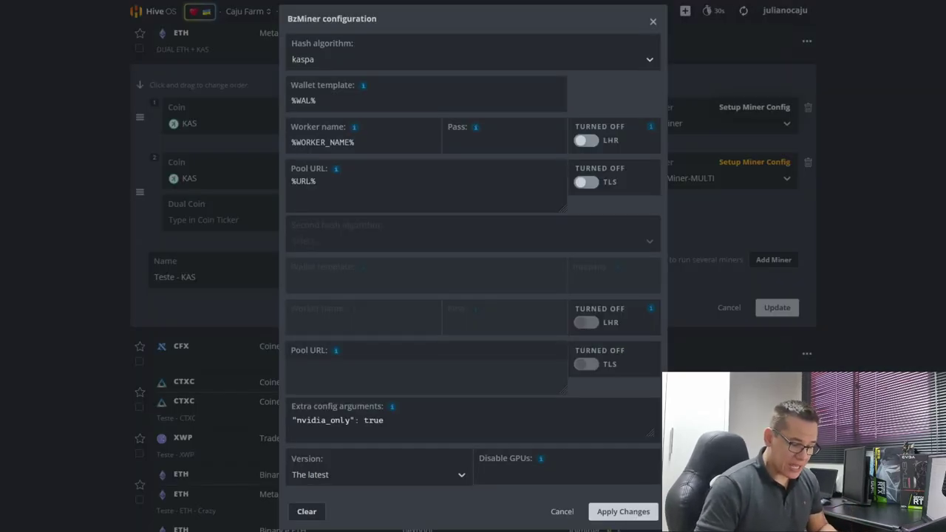
{"action": "mouse_move", "coordinate": [393, 407]}
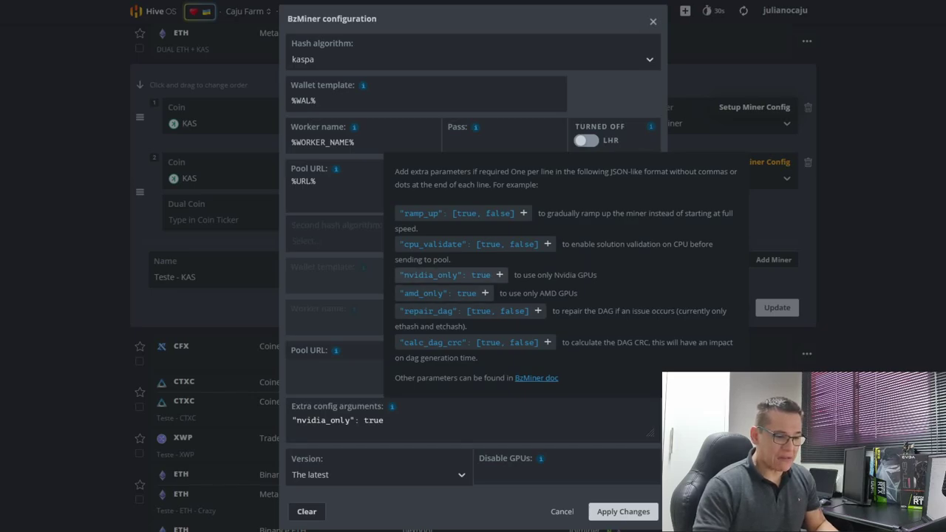
{"action": "left_click", "coordinate": [385, 421]}
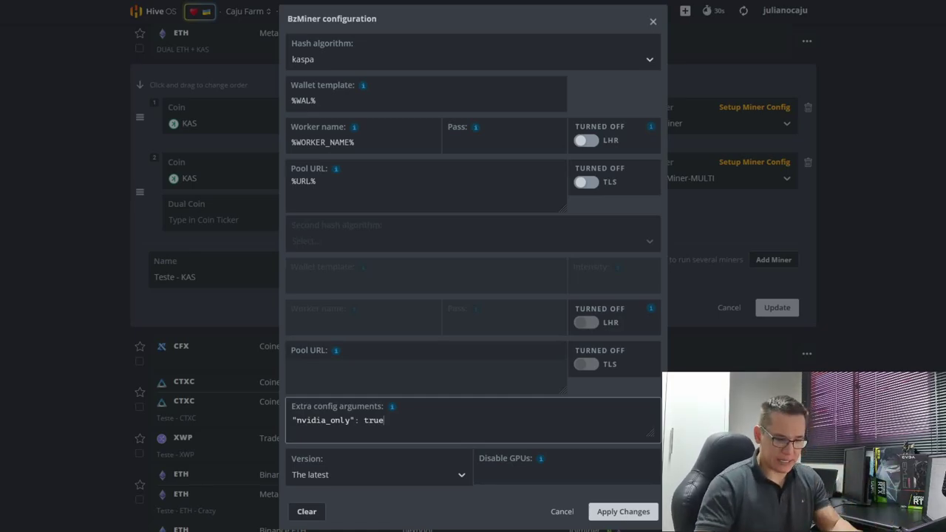
{"action": "left_click", "coordinate": [562, 511]}
- Review the coin, wallet, pool and miner choices of the flight sheet's second entry
{"action": "left_click", "coordinate": [252, 178]}
{"action": "left_click", "coordinate": [394, 178]}
{"action": "left_click", "coordinate": [555, 178]}
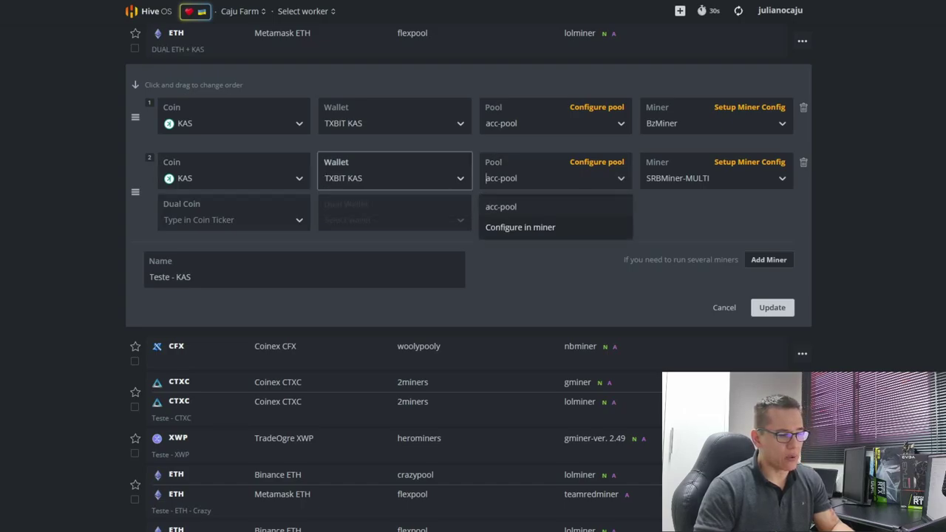
{"action": "left_click", "coordinate": [716, 178]}
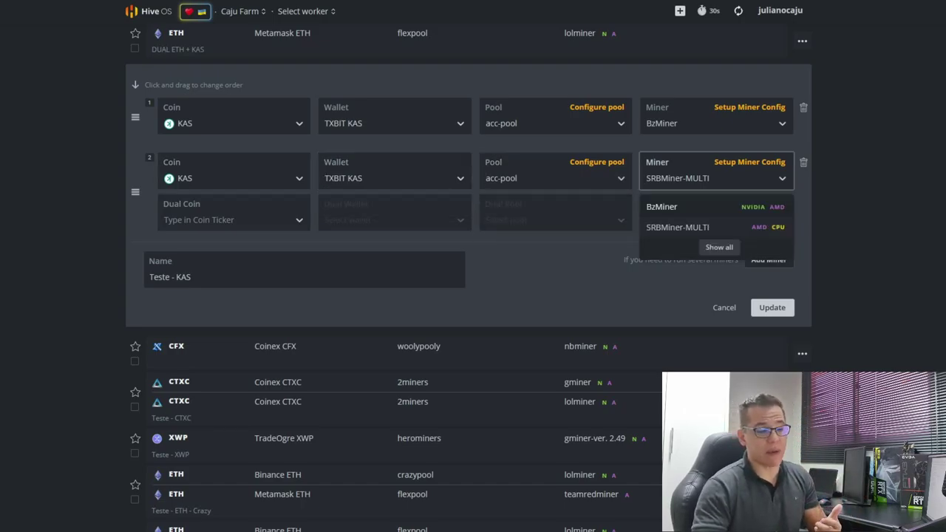
{"action": "left_click", "coordinate": [715, 178]}
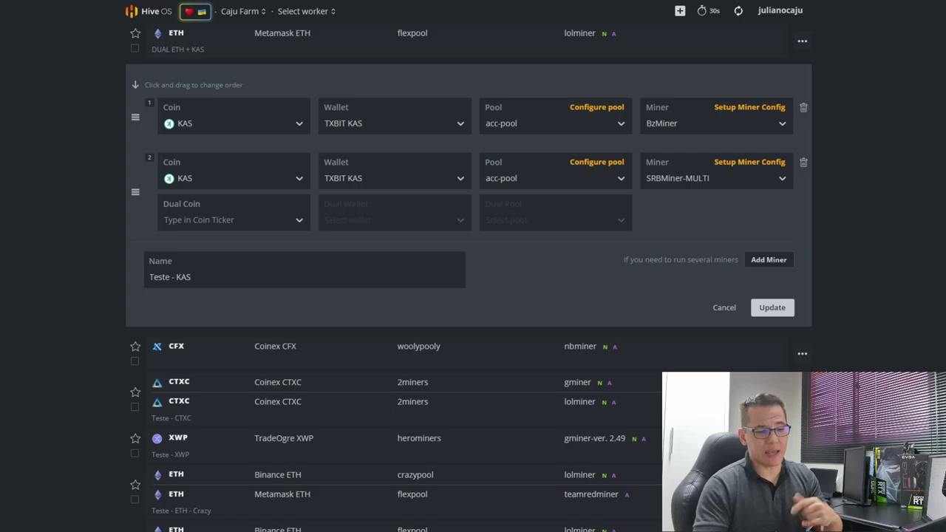
- Check the --disable-cpu argument in the second entry's SRBMiner-MULTI configuration and apply the configuration
{"action": "left_click", "coordinate": [750, 162]}
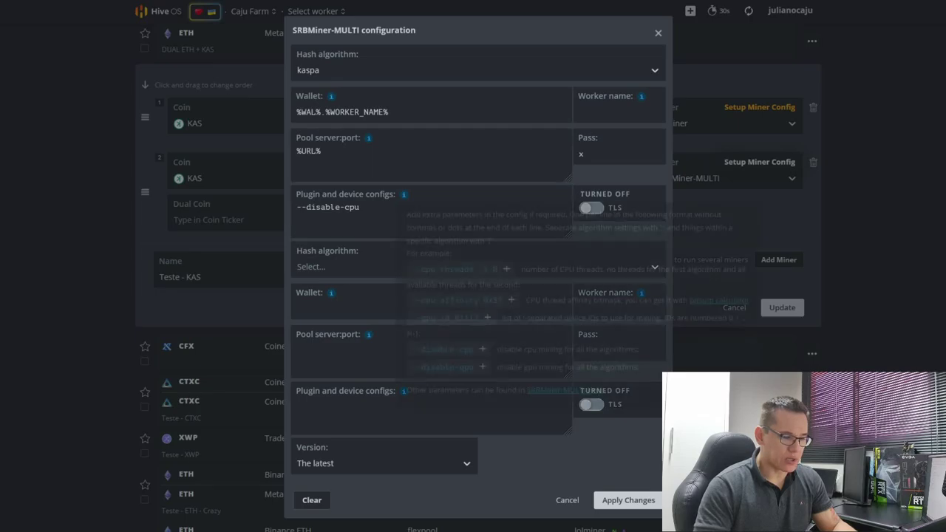
{"action": "mouse_move", "coordinate": [404, 196]}
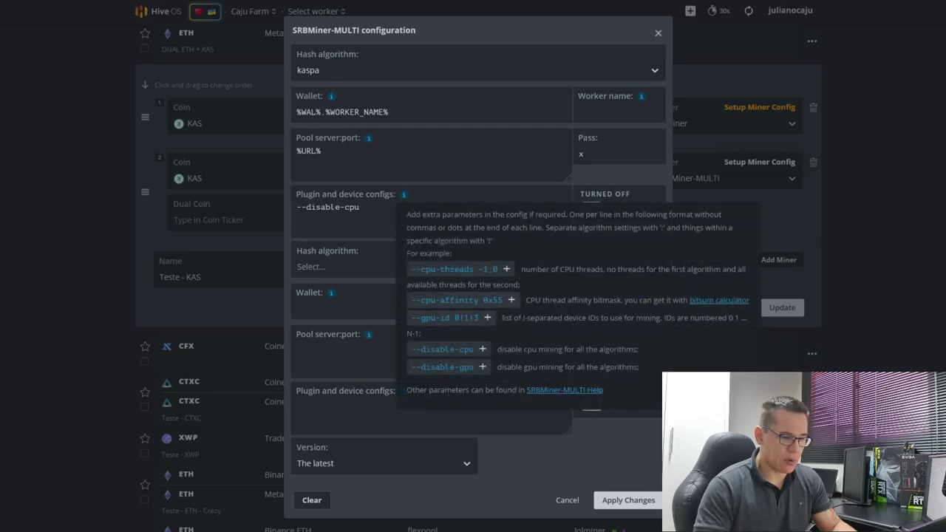
{"action": "left_click", "coordinate": [360, 208]}
{"action": "left_click_drag", "start_coordinate": [361, 208], "coordinate": [296, 208]}
{"action": "left_click", "coordinate": [360, 208]}
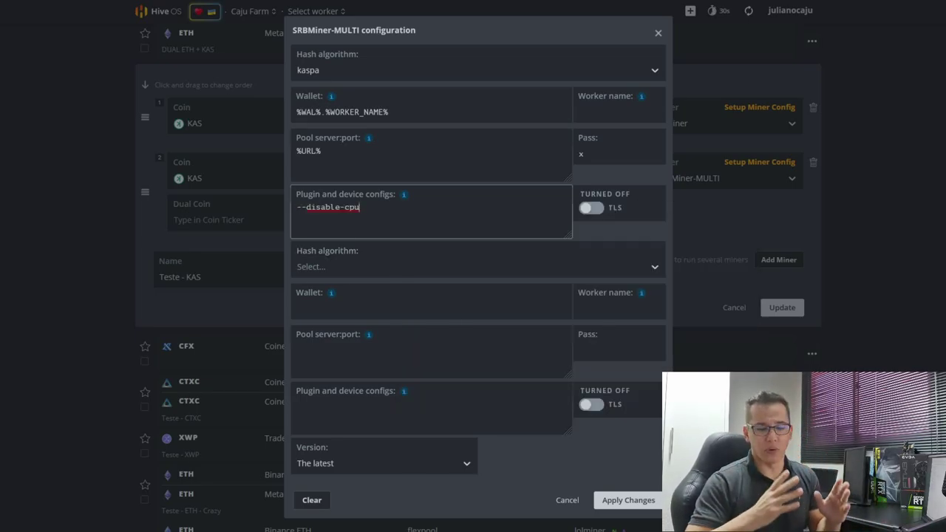
{"action": "left_click", "coordinate": [628, 501]}
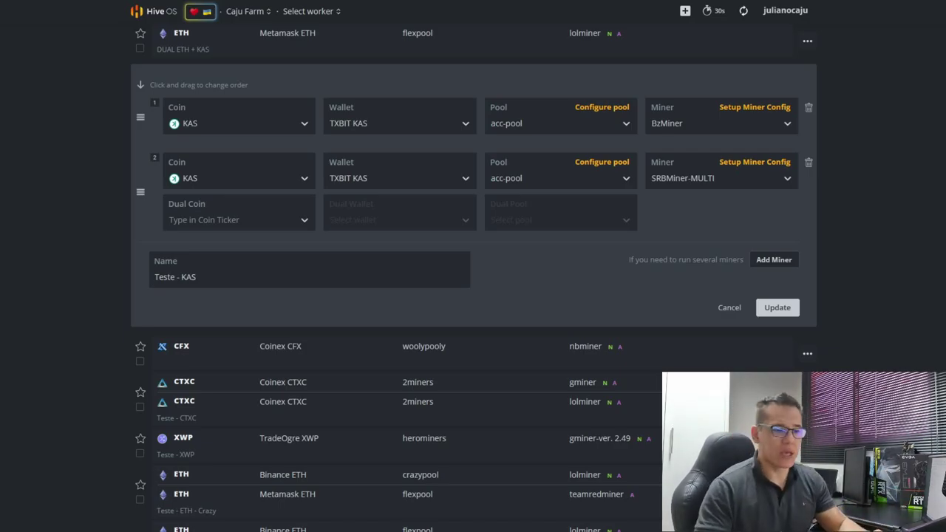
- Open worker FranksRig03 and apply the Teste - KAS flight sheet to it
{"action": "scroll", "coordinate": [441, 59], "scroll_direction": "up", "scroll_amount": 7}
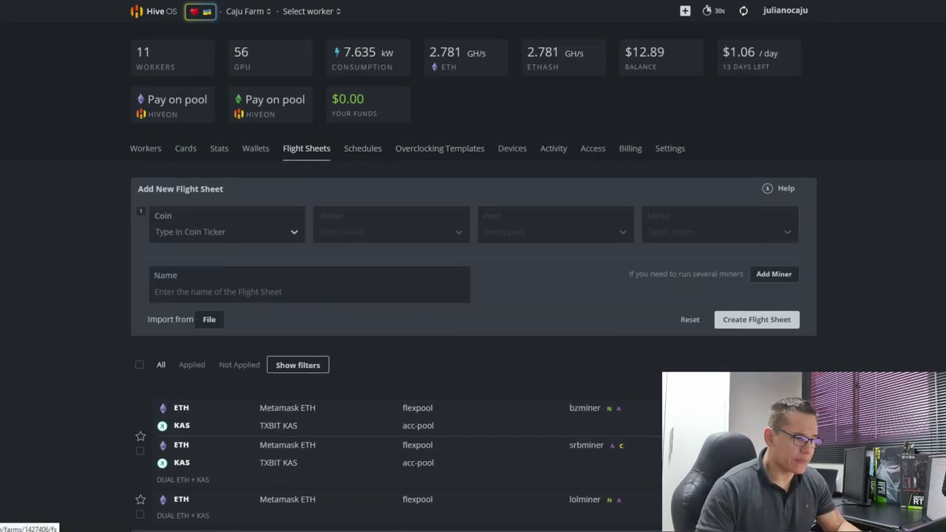
{"action": "left_click", "coordinate": [311, 11]}
{"action": "left_click", "coordinate": [320, 96]}
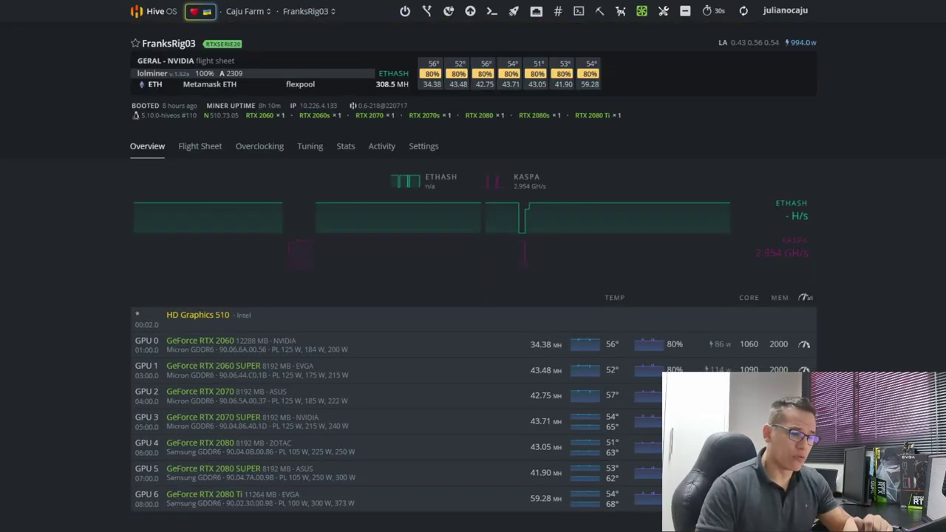
{"action": "left_click", "coordinate": [514, 10]}
{"action": "left_click", "coordinate": [578, 127]}
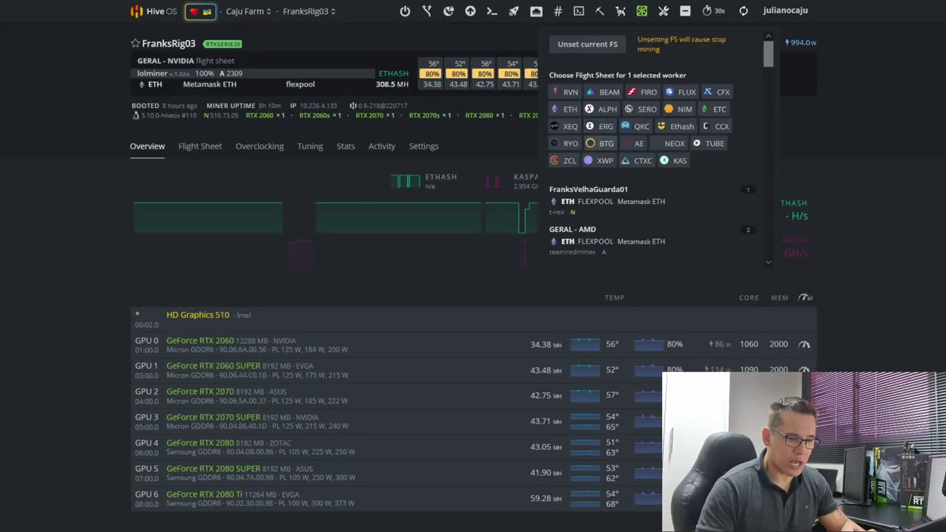
{"action": "left_click", "coordinate": [675, 161]}
{"action": "scroll", "coordinate": [675, 160], "scroll_direction": "down", "scroll_amount": 2}
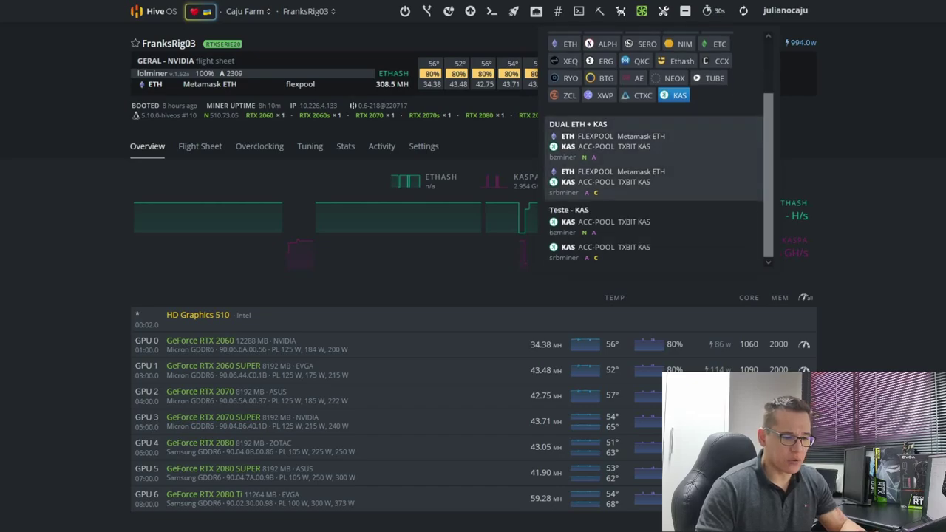
{"action": "left_click", "coordinate": [657, 228]}
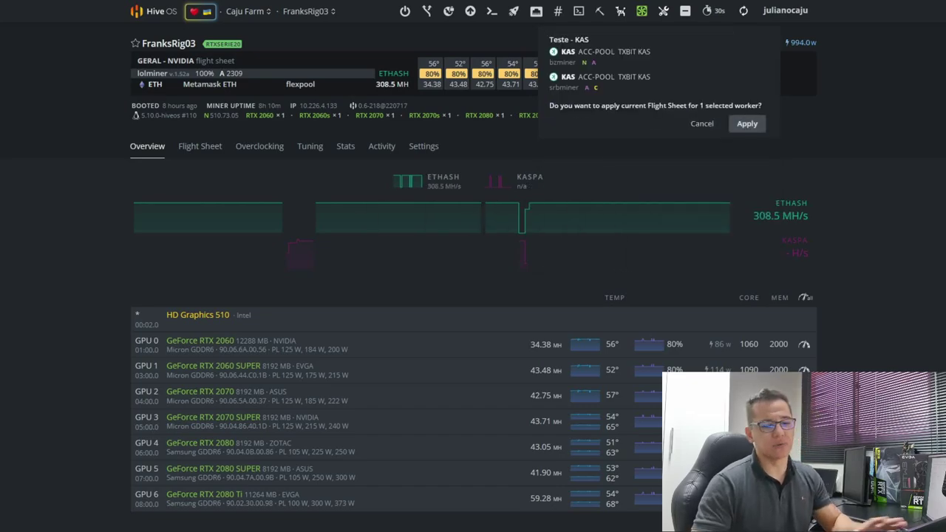
{"action": "left_click", "coordinate": [748, 124]}
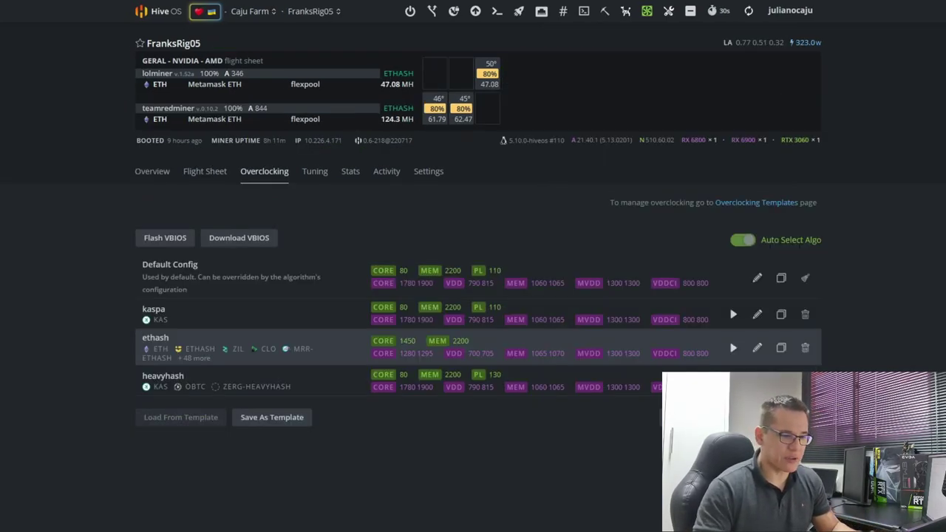
- Apply the Teste - KAS flight sheet to worker FranksRig05, filtering the flight sheets by KAS
{"action": "left_click", "coordinate": [152, 172]}
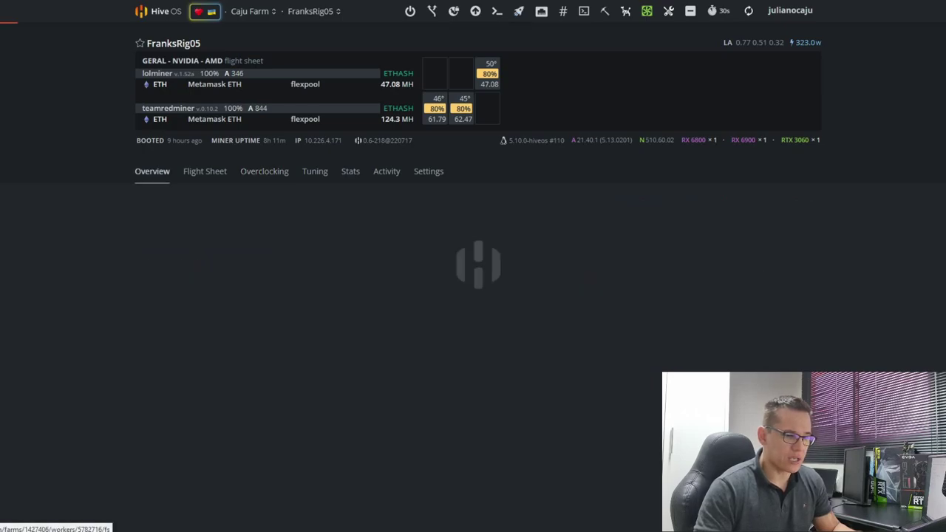
{"action": "left_click", "coordinate": [519, 11]}
{"action": "left_click", "coordinate": [581, 126]}
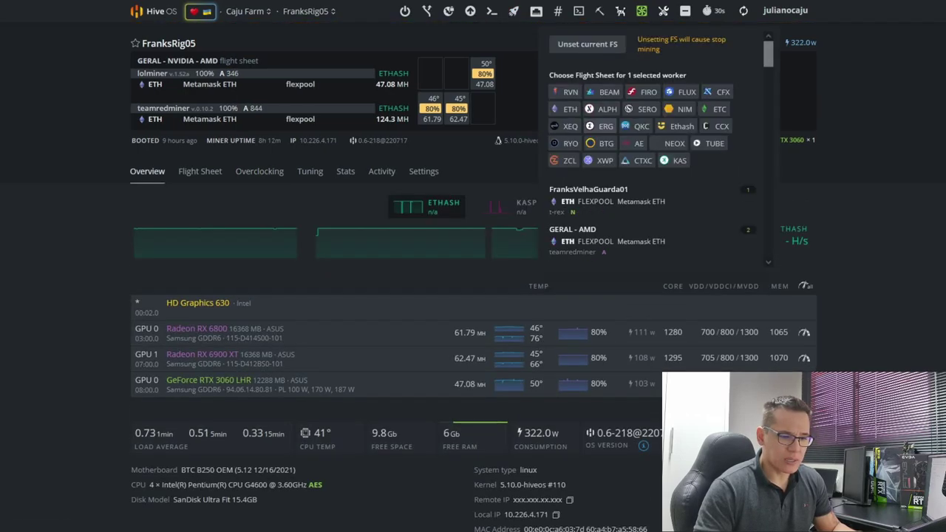
{"action": "left_click", "coordinate": [674, 160]}
{"action": "scroll", "coordinate": [650, 222], "scroll_direction": "down", "scroll_amount": 2}
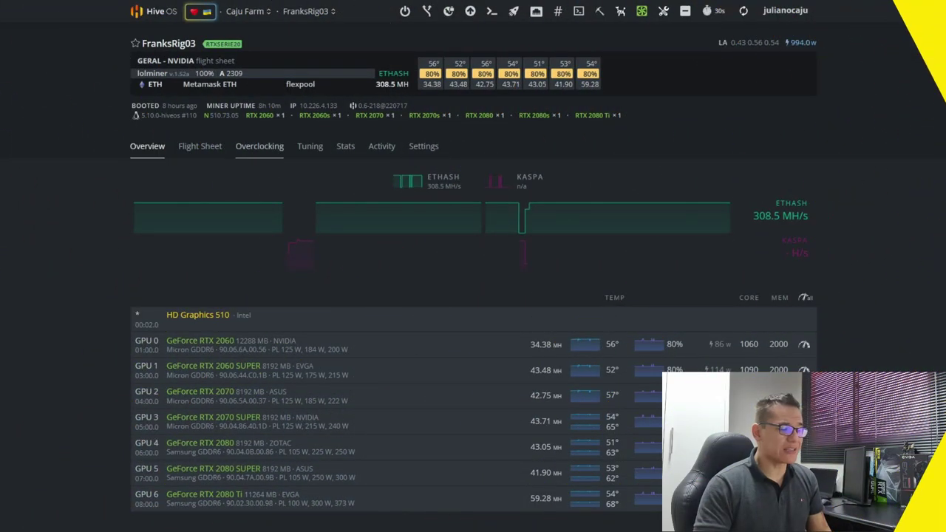
- Review the kaspa overclocking settings of FranksRig03 and FranksRig05 and return to each worker's overview
{"action": "left_click", "coordinate": [259, 145]}
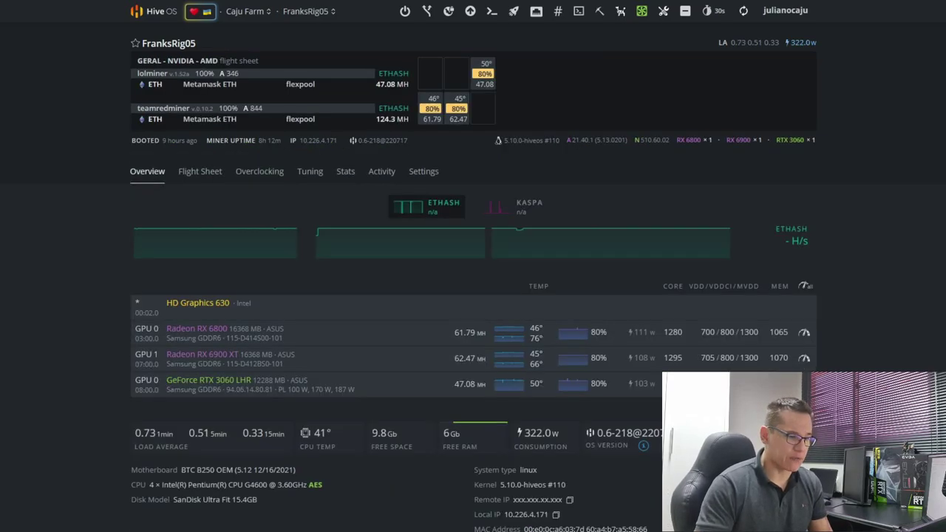
{"action": "left_click", "coordinate": [264, 171]}
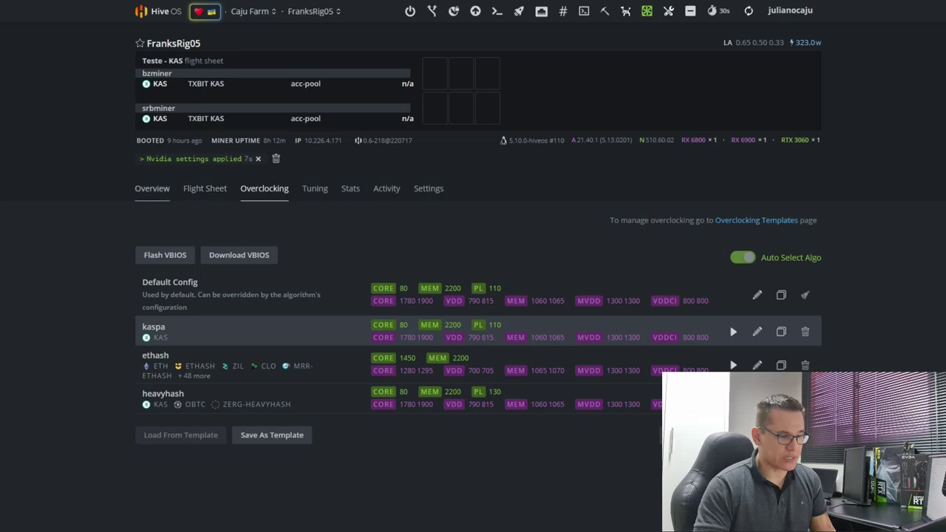
{"action": "left_click", "coordinate": [152, 189]}
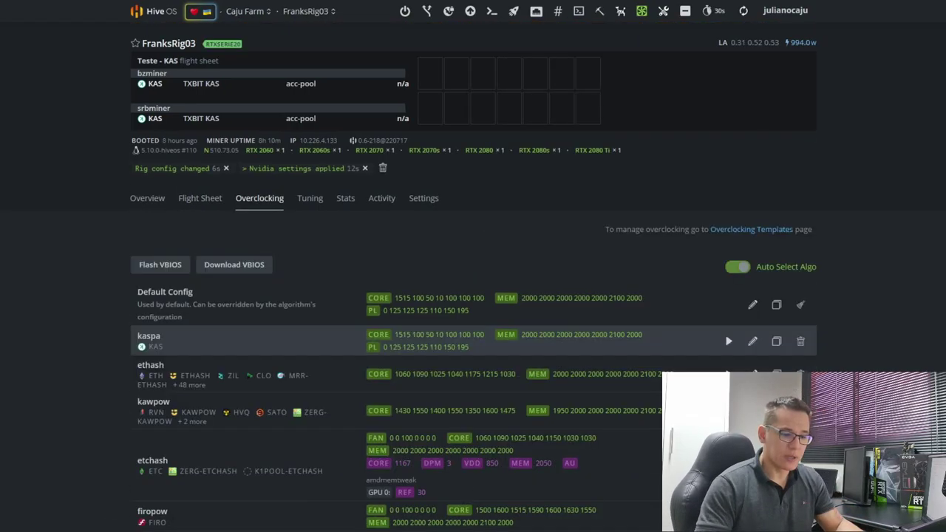
{"action": "left_click", "coordinate": [147, 198]}
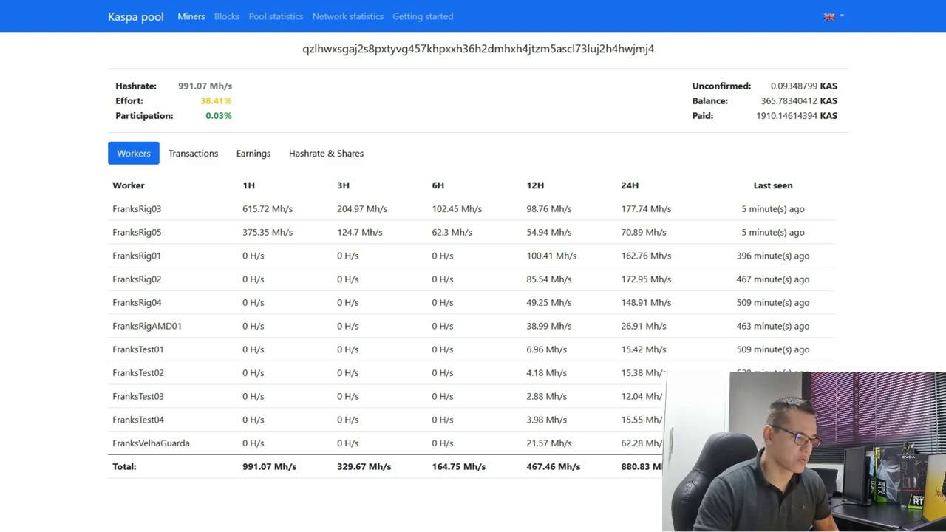
- Examine the hashrates and last-seen times of FranksRig03 and FranksRig05 in the Kaspa pool's worker list
{"action": "left_click_drag", "start_coordinate": [137, 419], "coordinate": [119, 279]}
{"action": "left_click", "coordinate": [119, 279]}
{"action": "left_click_drag", "start_coordinate": [112, 209], "coordinate": [294, 233]}
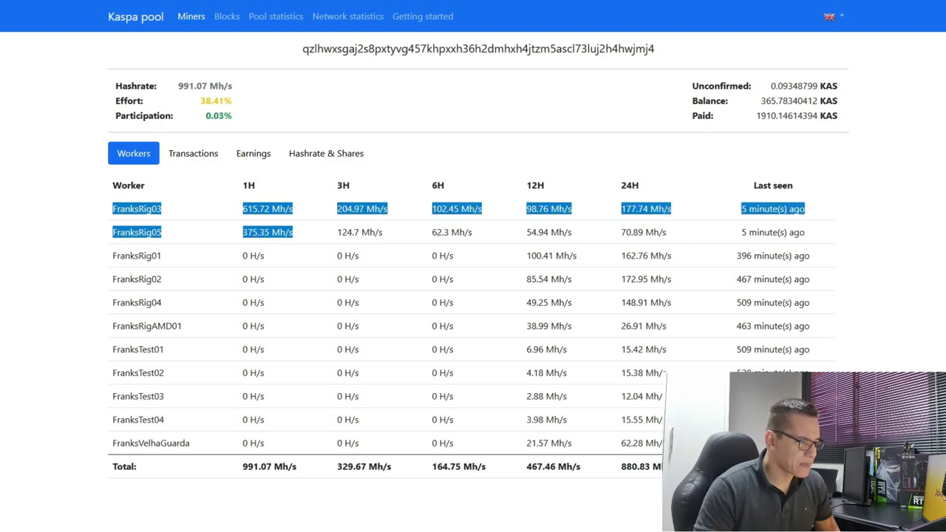
{"action": "left_click", "coordinate": [294, 233]}
{"action": "left_click_drag", "start_coordinate": [243, 210], "coordinate": [795, 233]}
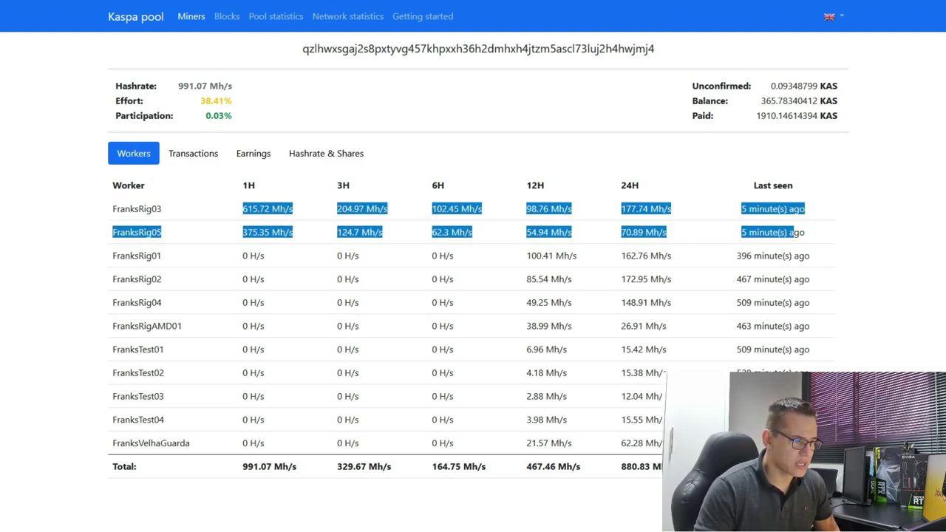
- Review the wallet's transactions, earnings, and hashrate and shares charts on the Kaspa pool, ending on the worker list
{"action": "left_click", "coordinate": [193, 154]}
{"action": "left_click", "coordinate": [250, 154]}
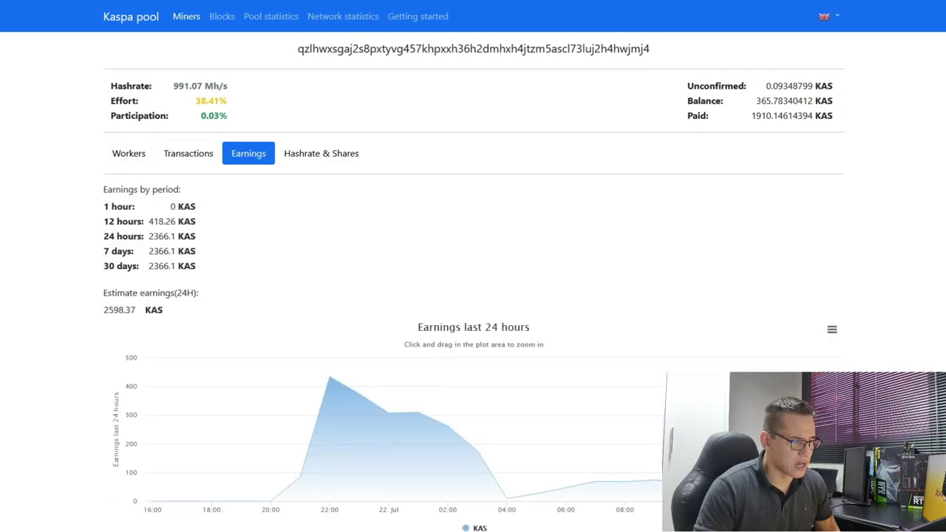
{"action": "left_click", "coordinate": [323, 154]}
{"action": "scroll", "coordinate": [317, 296], "scroll_direction": "down", "scroll_amount": 3}
{"action": "scroll", "coordinate": [426, 295], "scroll_direction": "up", "scroll_amount": 3}
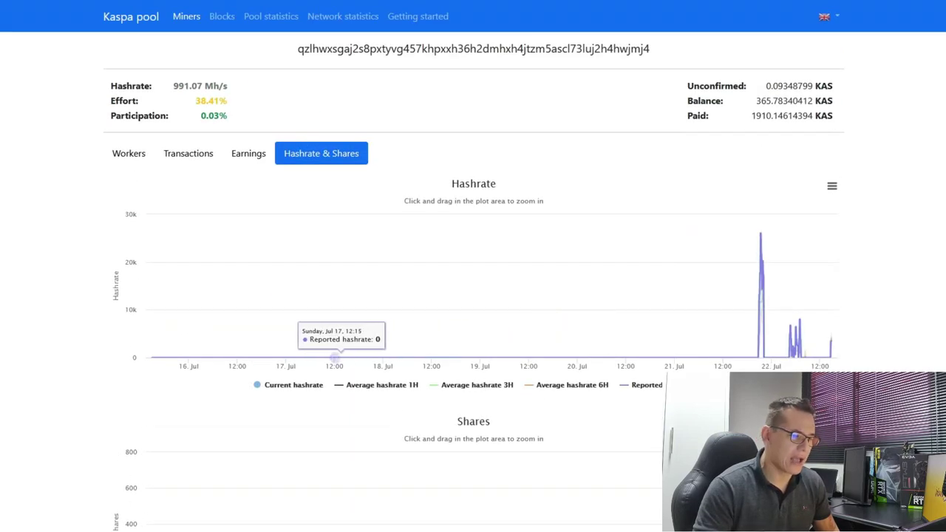
{"action": "left_click", "coordinate": [129, 154]}
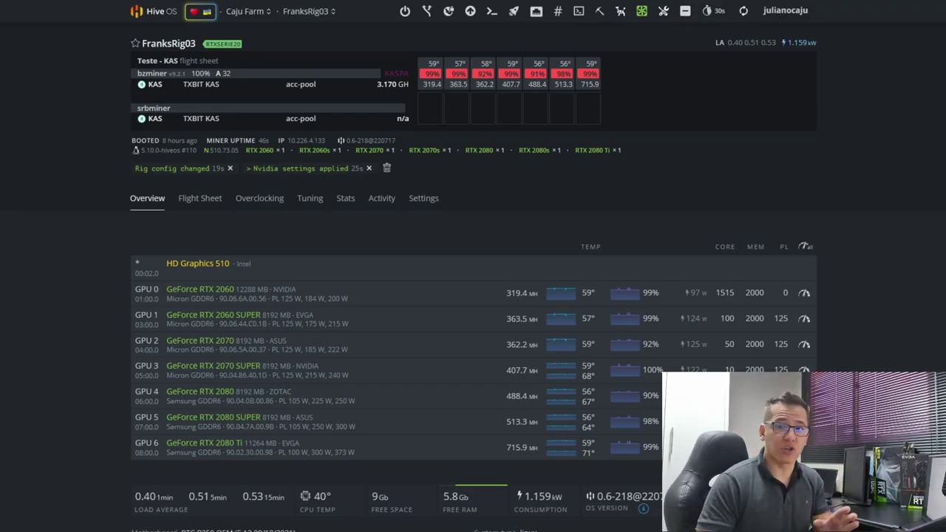
- Examine the core clock, power limits and hashrate of the GeForce RTX 2060 in the FranksRig03 overview
{"action": "double_click", "coordinate": [725, 293]}
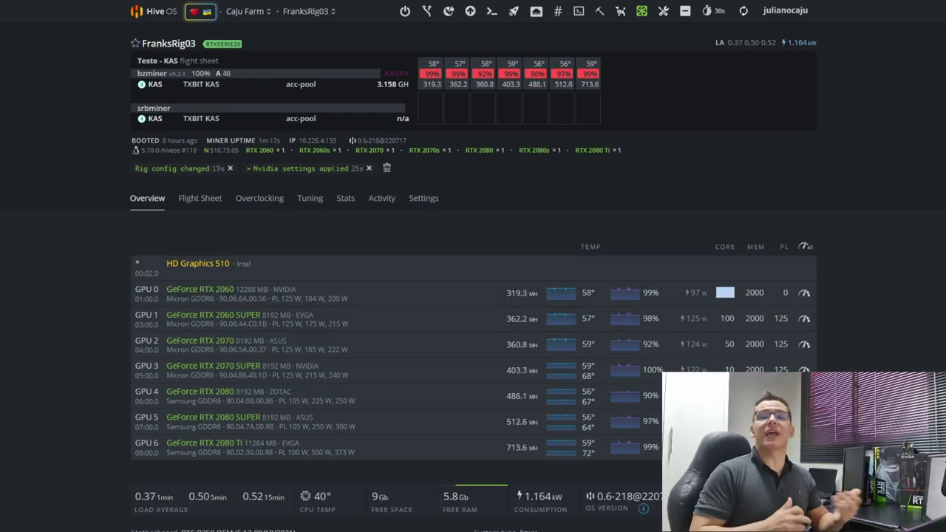
{"action": "left_click", "coordinate": [725, 293]}
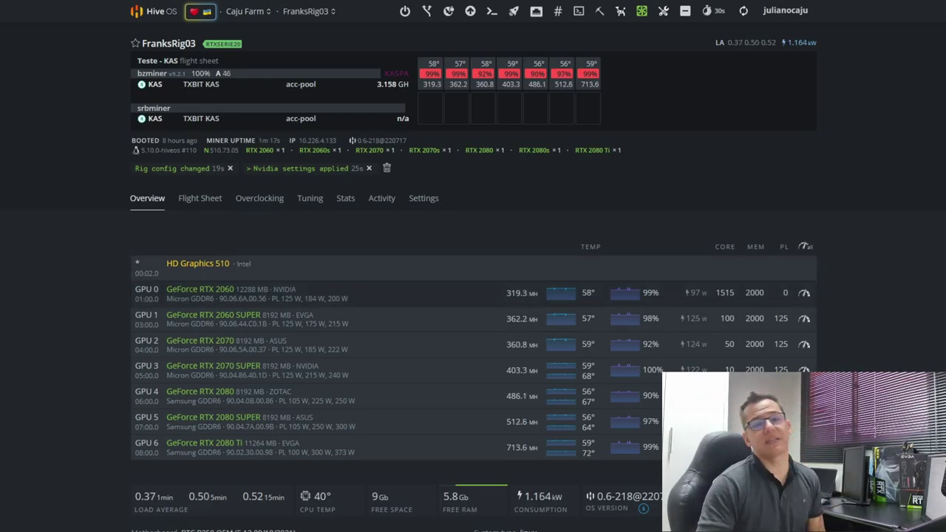
{"action": "double_click", "coordinate": [288, 299]}
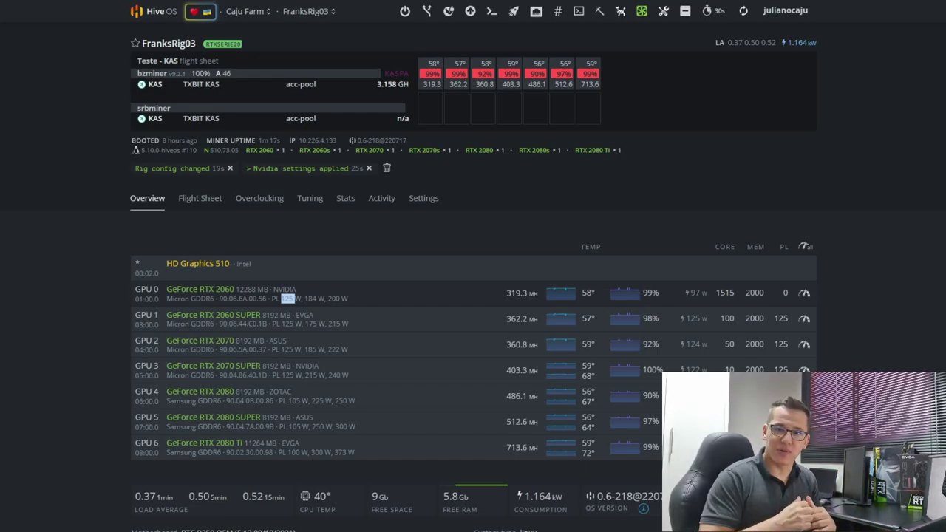
{"action": "left_click_drag", "start_coordinate": [167, 299], "coordinate": [523, 293]}
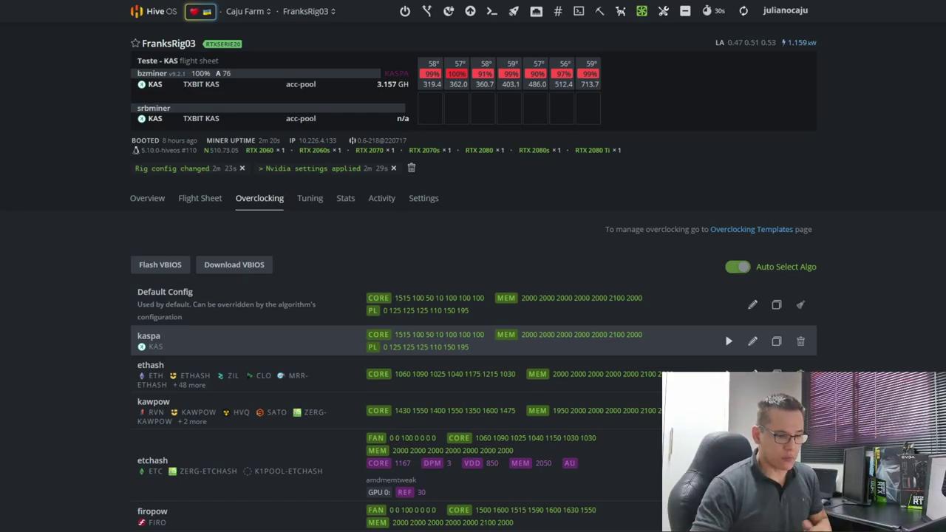
- Delete the kaspa algorithm's overclocking settings from FranksRig03
{"action": "left_click", "coordinate": [800, 342]}
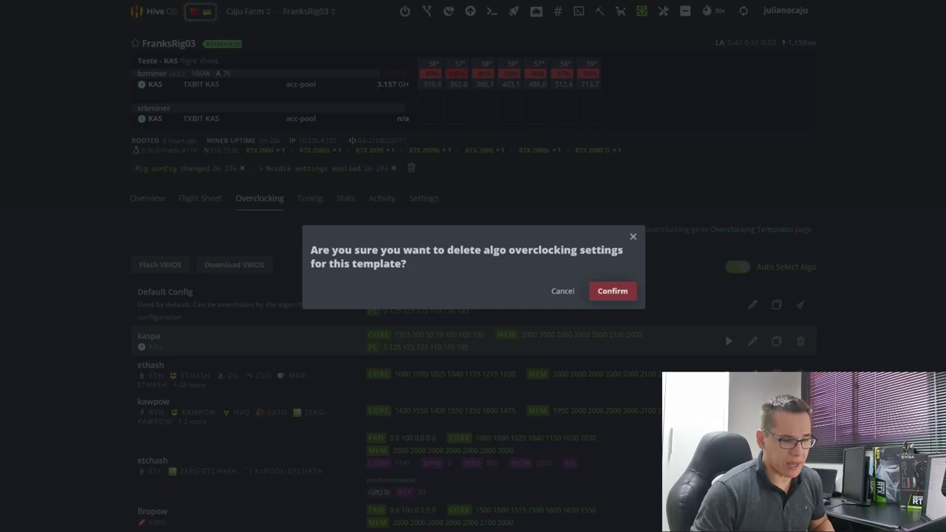
{"action": "left_click", "coordinate": [613, 291]}
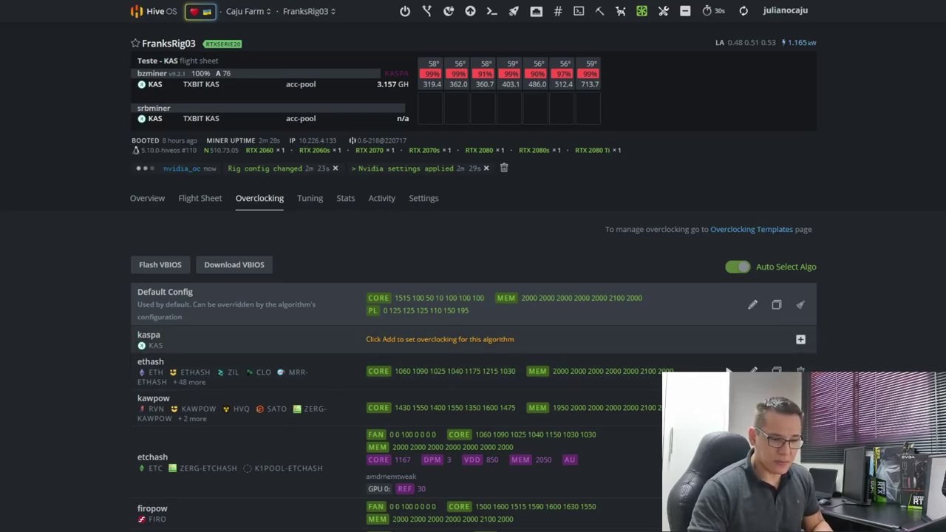
- Add overclocking settings for the kaspa algorithm on FranksRig03, keeping the prefilled core clock, memory clock and power limit values
{"action": "left_click", "coordinate": [801, 340]}
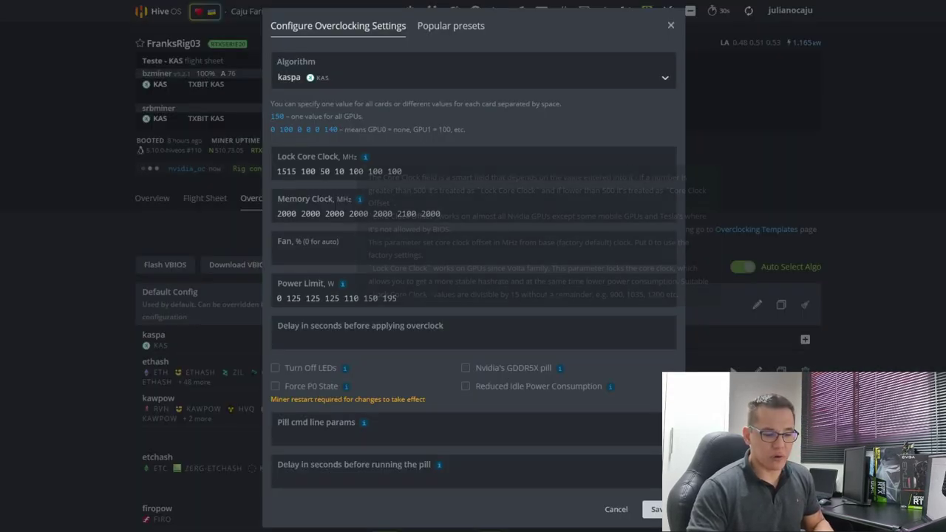
{"action": "left_click", "coordinate": [654, 509]}
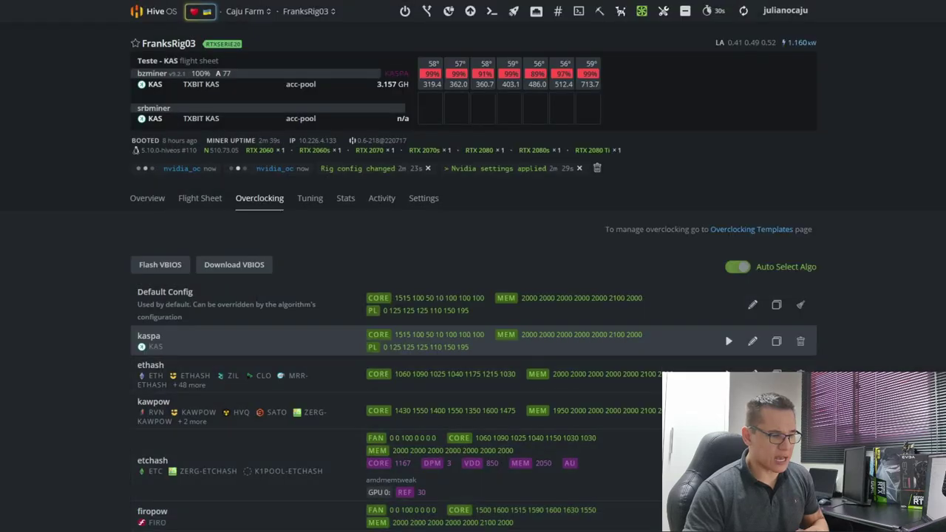
- Review the FranksRig03 overview and the overclocking settings of its other algorithms, including heavyhash
{"action": "left_click", "coordinate": [147, 199]}
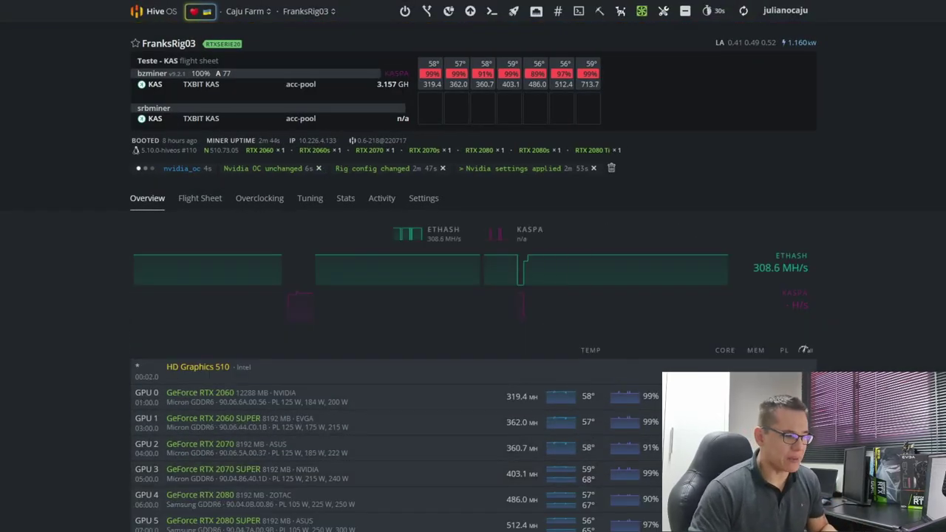
{"action": "left_click", "coordinate": [259, 198]}
{"action": "scroll", "coordinate": [259, 198], "scroll_direction": "down", "scroll_amount": 3}
{"action": "scroll", "coordinate": [260, 207], "scroll_direction": "down", "scroll_amount": 10}
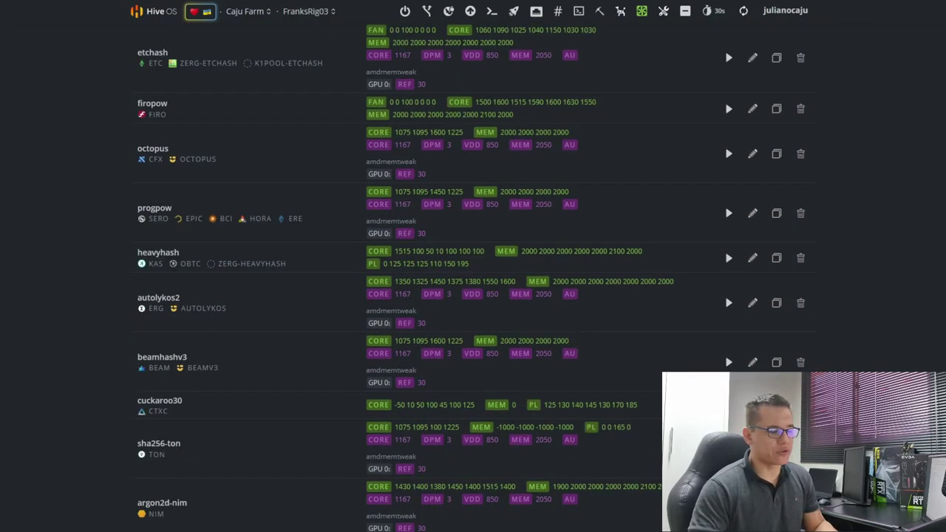
{"action": "scroll", "coordinate": [260, 207], "scroll_direction": "up", "scroll_amount": 10}
{"action": "scroll", "coordinate": [473, 295], "scroll_direction": "up", "scroll_amount": 2}
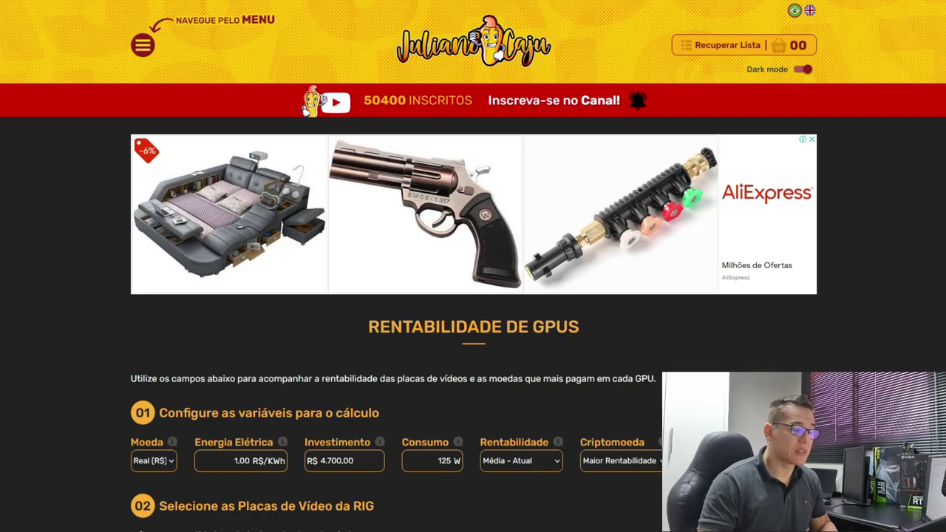
- Switch to the GPU profitability website, open its GPU overclock reference page and filter it by KAS
{"action": "left_click", "coordinate": [143, 45]}
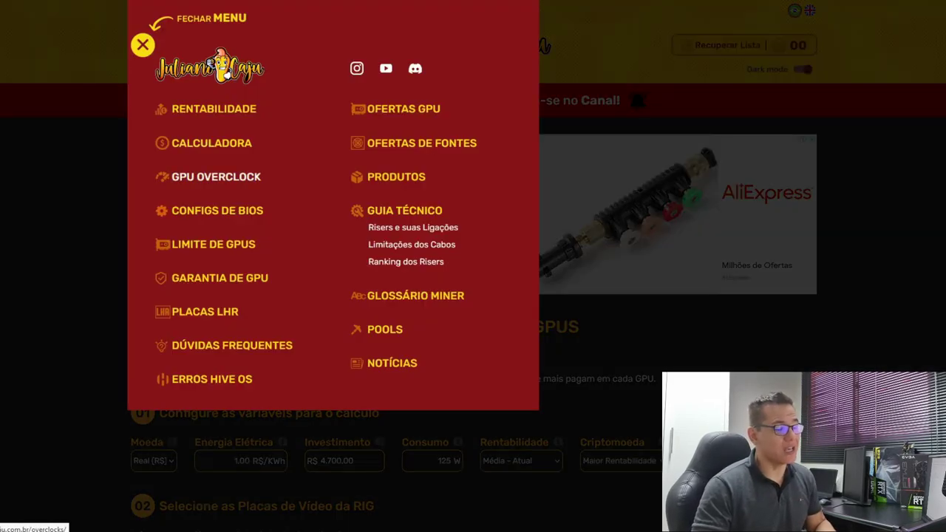
{"action": "left_click", "coordinate": [216, 177]}
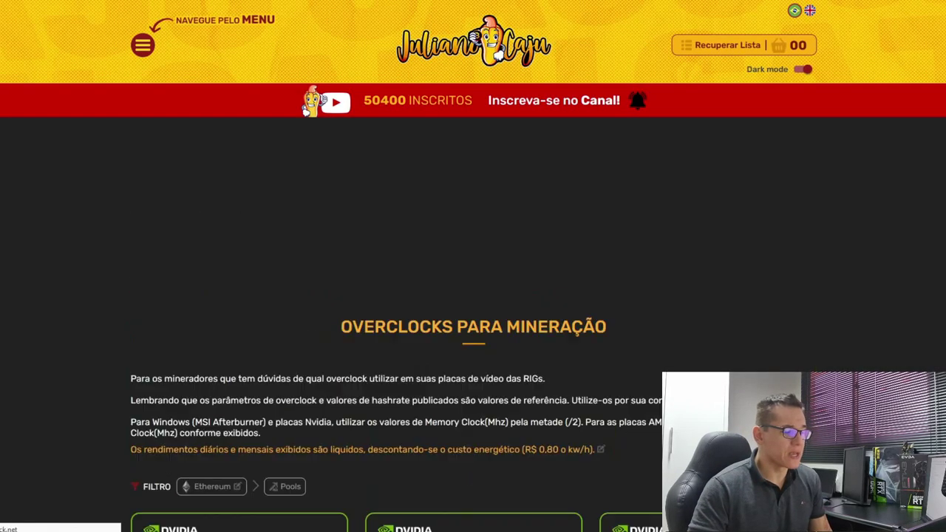
{"action": "scroll", "coordinate": [473, 295], "scroll_direction": "down", "scroll_amount": 1}
{"action": "left_click", "coordinate": [212, 254]}
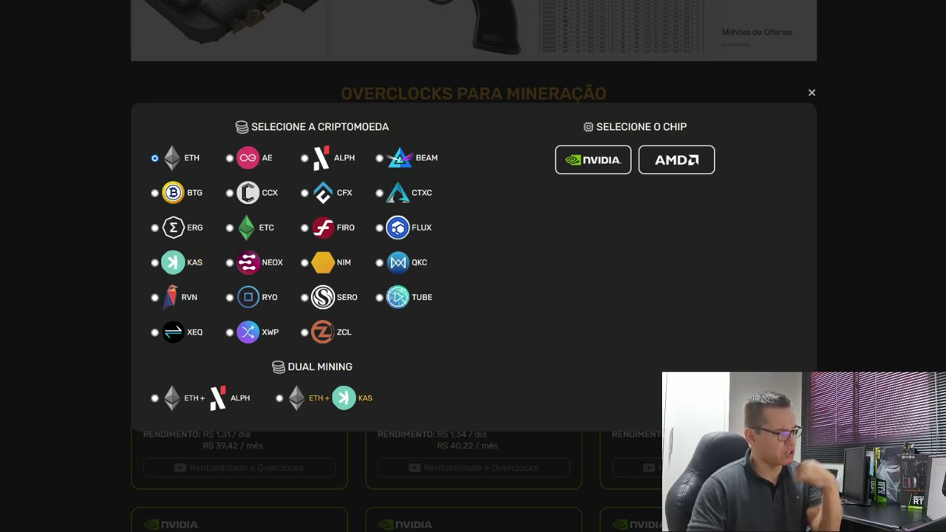
{"action": "left_click", "coordinate": [178, 263]}
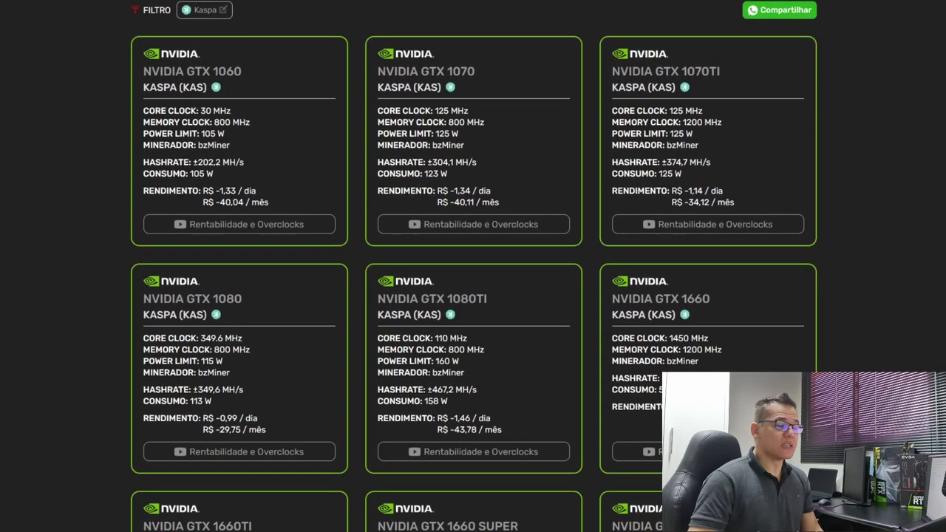
- Examine the reference Kaspa overclocks, hashrates and power consumption across the Nvidia and AMD cards
{"action": "scroll", "coordinate": [473, 266], "scroll_direction": "down", "scroll_amount": 20}
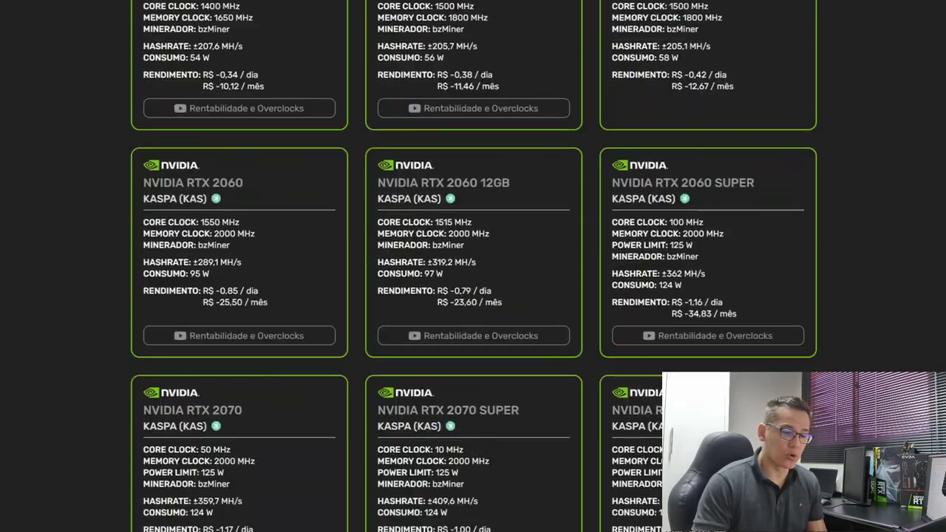
{"action": "scroll", "coordinate": [473, 267], "scroll_direction": "down", "scroll_amount": 7}
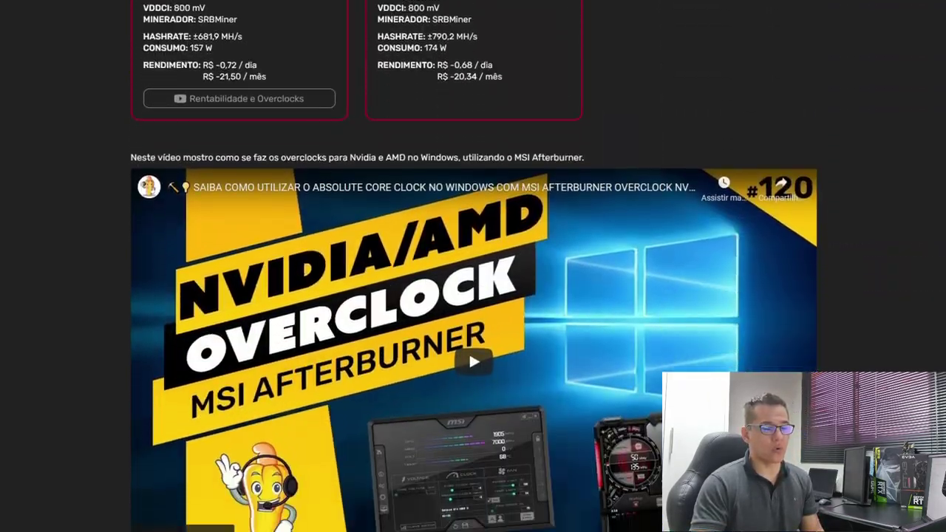
{"action": "scroll", "coordinate": [474, 266], "scroll_direction": "up", "scroll_amount": 20}
{"action": "scroll", "coordinate": [473, 266], "scroll_direction": "up", "scroll_amount": 1}
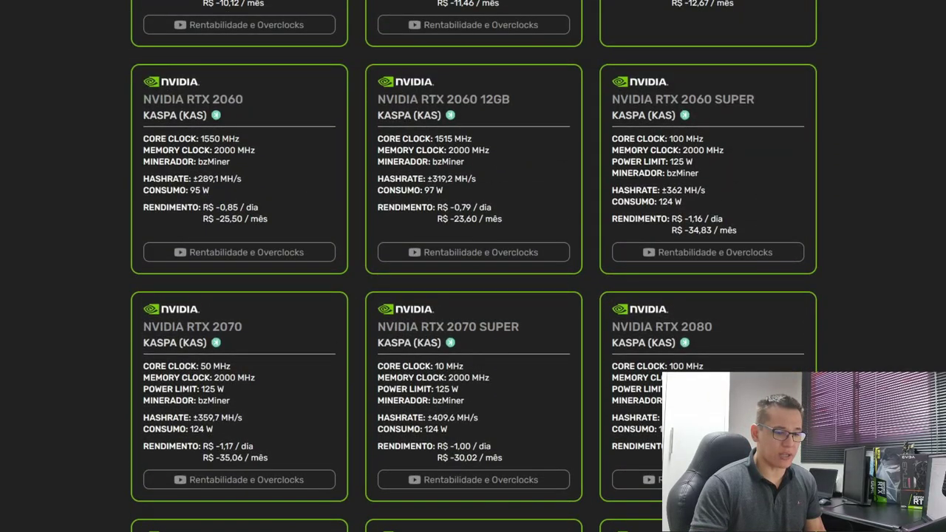
{"action": "scroll", "coordinate": [473, 266], "scroll_direction": "up", "scroll_amount": 4}
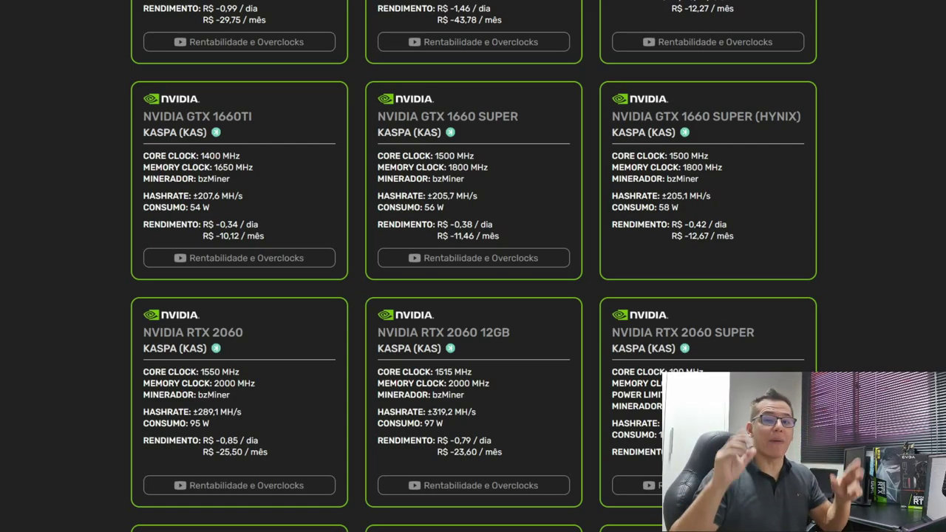
{"action": "scroll", "coordinate": [473, 266], "scroll_direction": "up", "scroll_amount": 1}
{"action": "scroll", "coordinate": [473, 266], "scroll_direction": "up", "scroll_amount": 10}
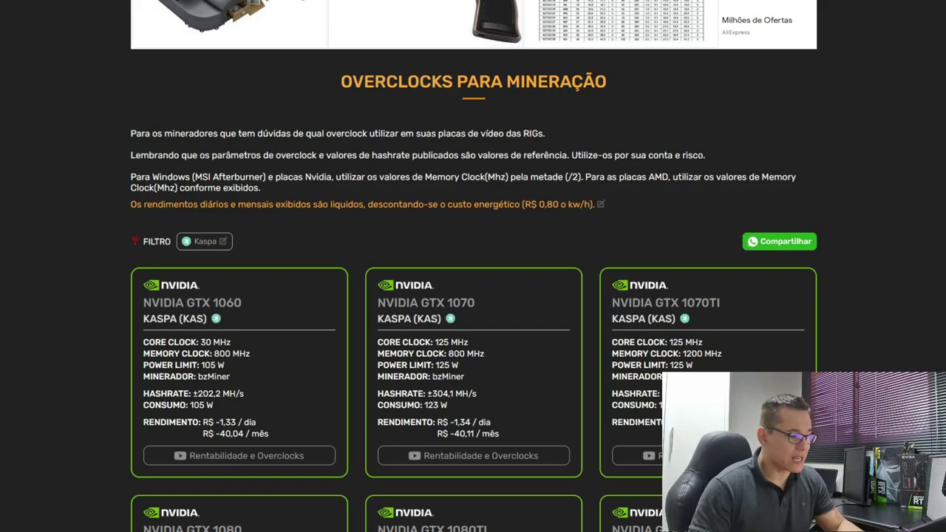
{"action": "scroll", "coordinate": [473, 266], "scroll_direction": "up", "scroll_amount": 4}
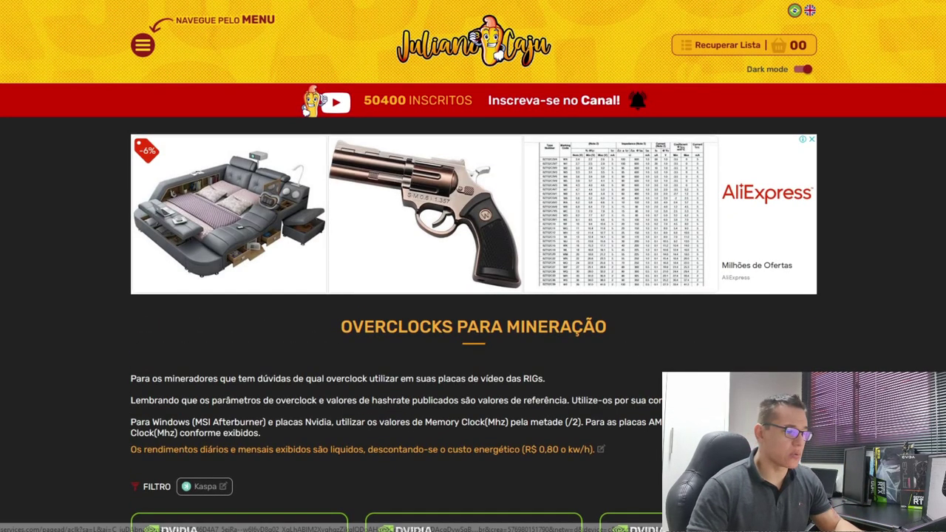
- Open the coin mining calculator and look over the KAS row among the listed coins
{"action": "left_click", "coordinate": [142, 44]}
{"action": "left_click", "coordinate": [212, 144]}
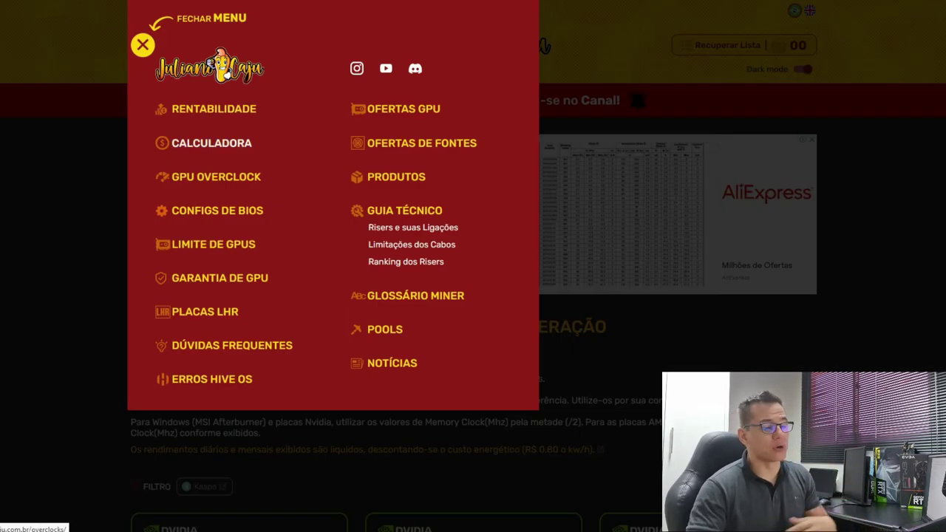
{"action": "scroll", "coordinate": [473, 266], "scroll_direction": "down", "scroll_amount": 5}
{"action": "scroll", "coordinate": [473, 267], "scroll_direction": "down", "scroll_amount": 8}
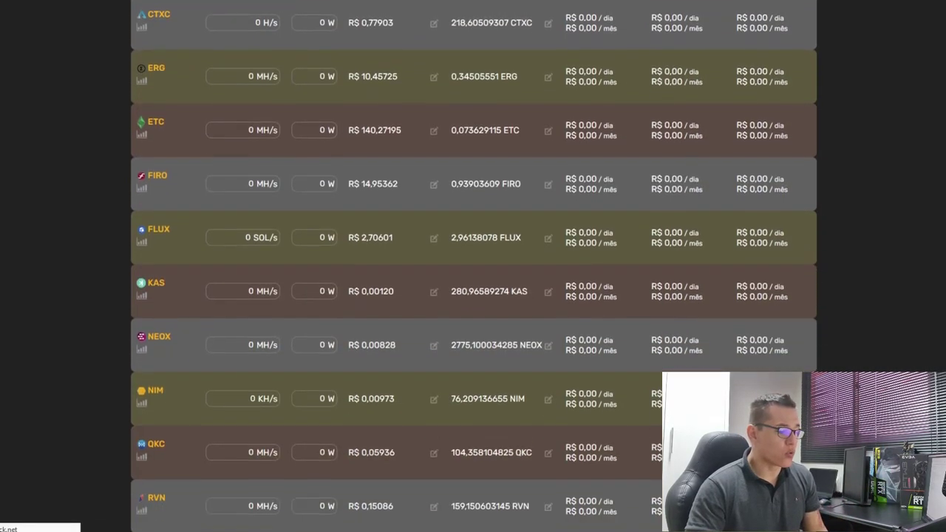
{"action": "scroll", "coordinate": [473, 266], "scroll_direction": "up", "scroll_amount": 10}
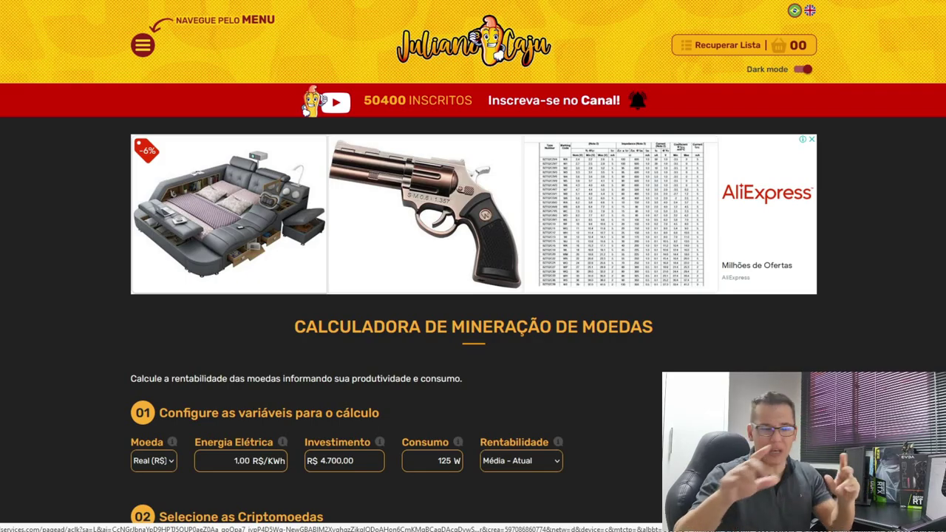
- Open the GPU profitability page and examine which coins pay most per card, including the ETH + KAS dual mining entries
{"action": "left_click", "coordinate": [143, 45]}
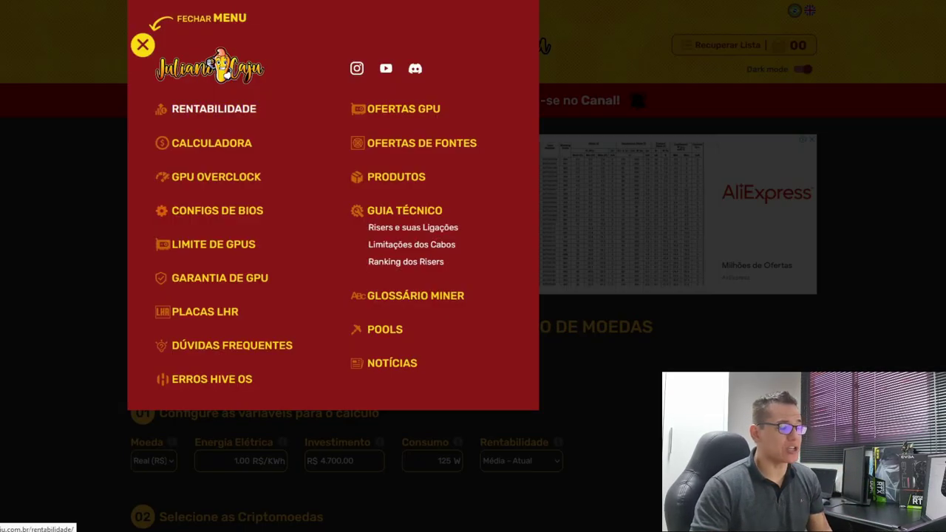
{"action": "left_click", "coordinate": [213, 108]}
{"action": "scroll", "coordinate": [473, 266], "scroll_direction": "down", "scroll_amount": 5}
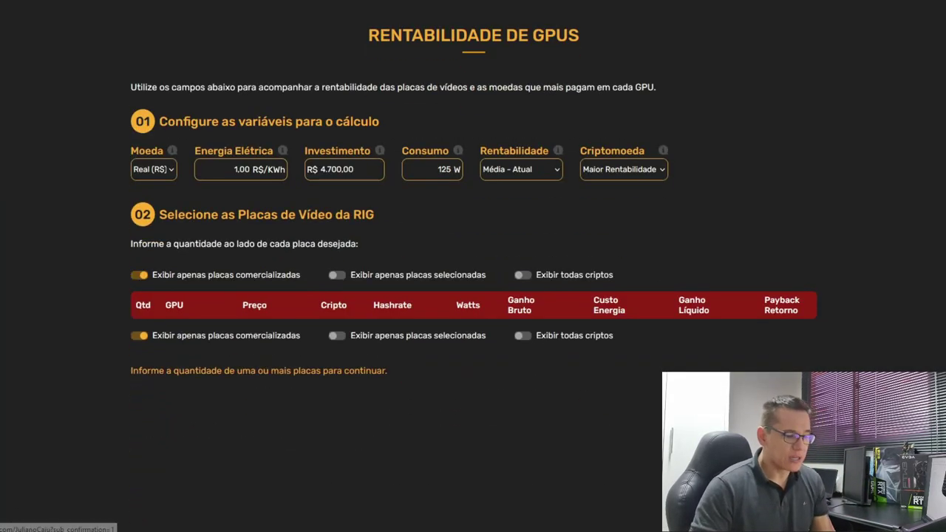
{"action": "scroll", "coordinate": [473, 266], "scroll_direction": "down", "scroll_amount": 8}
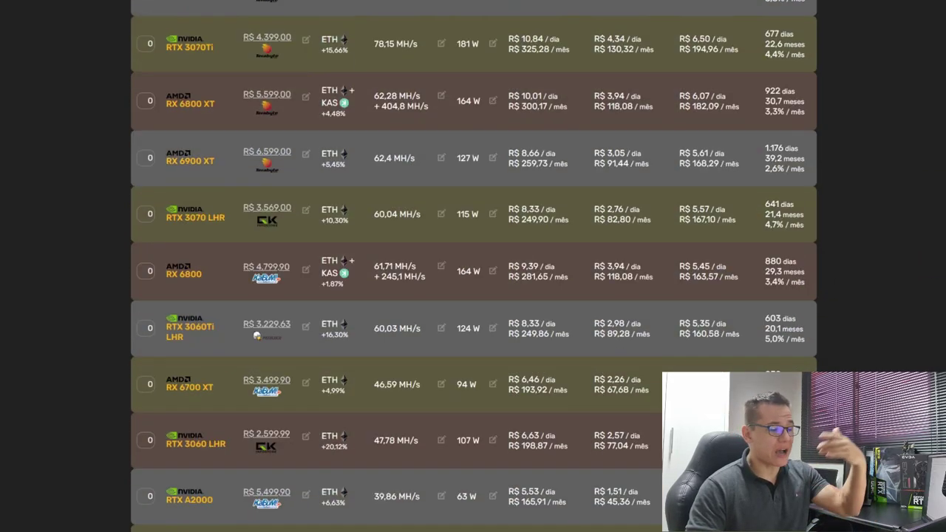
{"action": "scroll", "coordinate": [473, 267], "scroll_direction": "up", "scroll_amount": 2}
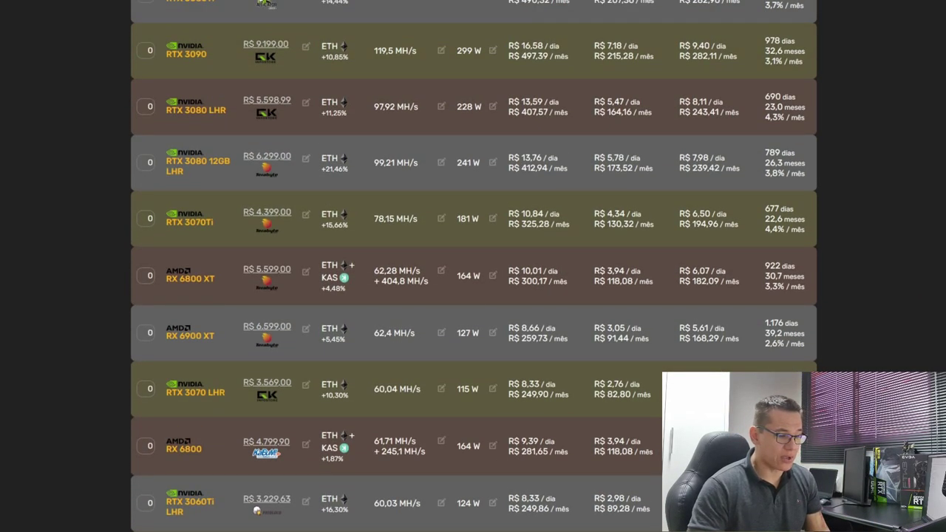
{"action": "scroll", "coordinate": [473, 266], "scroll_direction": "down", "scroll_amount": 2}
{"action": "scroll", "coordinate": [473, 266], "scroll_direction": "down", "scroll_amount": 3}
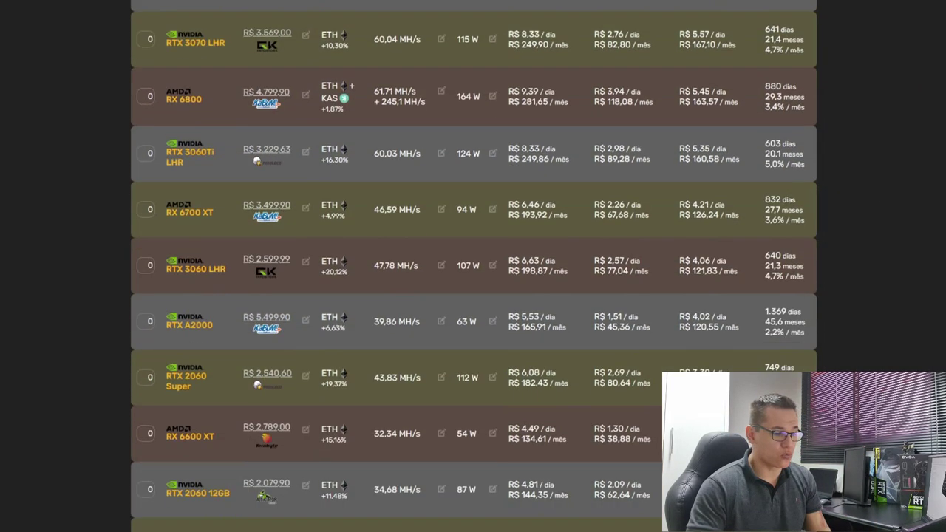
{"action": "scroll", "coordinate": [473, 266], "scroll_direction": "up", "scroll_amount": 6}
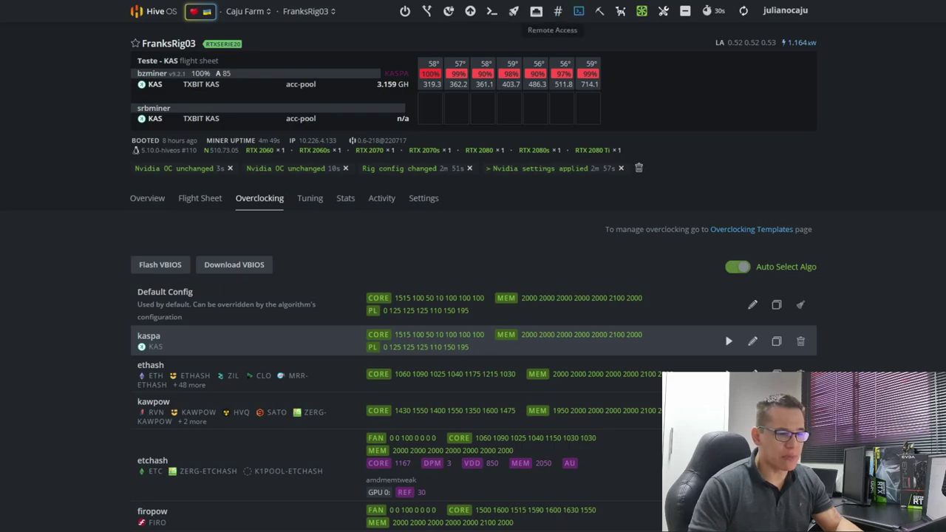
- Start Hive Shell remote access in Hive OS for FranksRig03 and FranksRig05
{"action": "left_click", "coordinate": [579, 11]}
{"action": "left_click", "coordinate": [617, 37]}
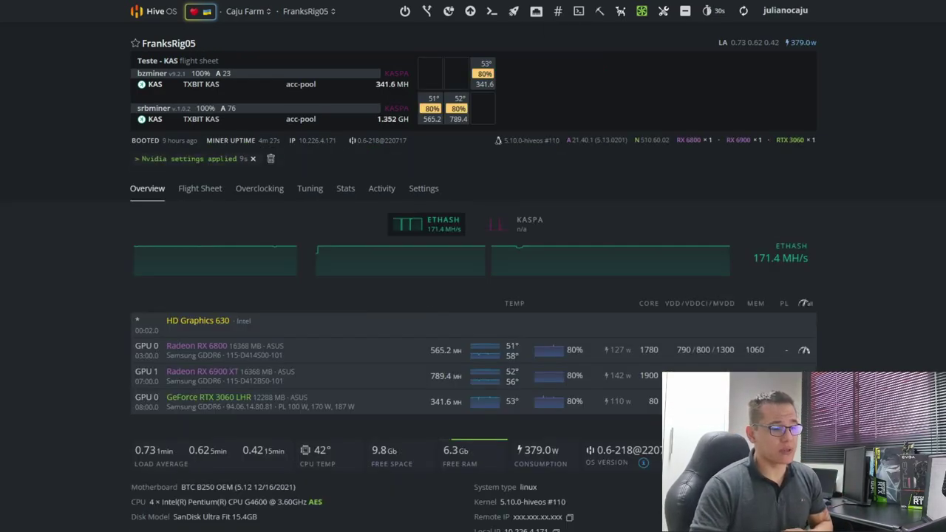
{"action": "left_click", "coordinate": [578, 12]}
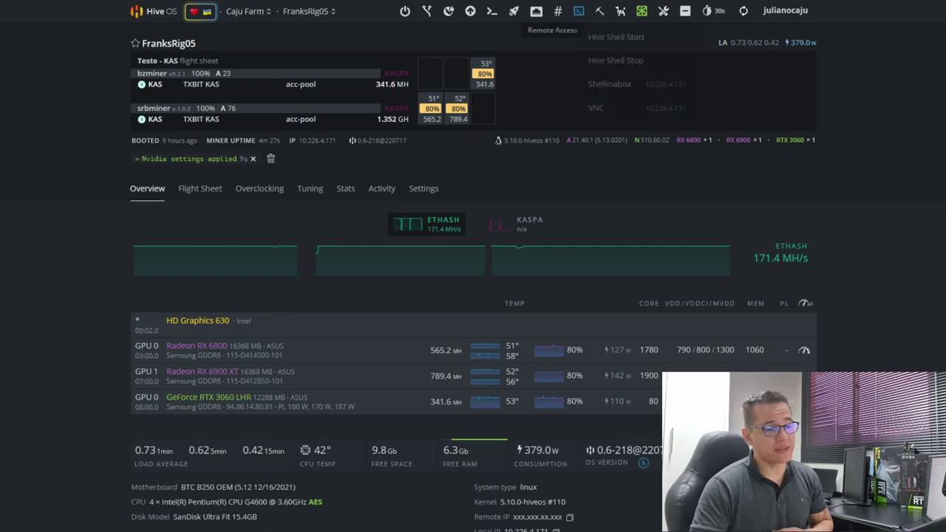
{"action": "left_click", "coordinate": [617, 37]}
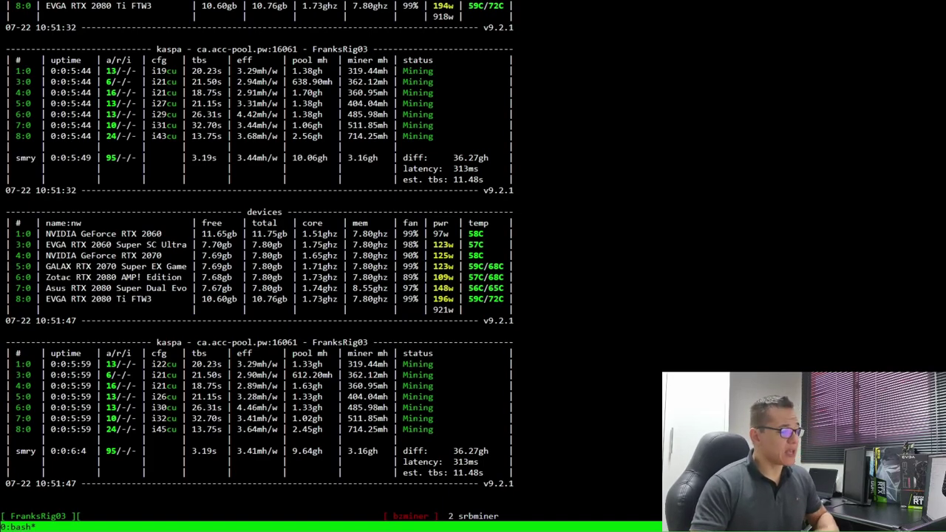
- Examine bzminer's console output on FranksRig03, checking the Kaspa pool address, the mining status and each GPU's hashrate
{"action": "left_click_drag", "start_coordinate": [202, 342], "coordinate": [318, 342]}
{"action": "left_click", "coordinate": [317, 342]}
{"action": "left_click_drag", "start_coordinate": [408, 365], "coordinate": [437, 364]}
{"action": "left_click_drag", "start_coordinate": [418, 376], "coordinate": [437, 385]}
{"action": "mouse_move", "coordinate": [369, 376]}
{"action": "left_mouse_down"}
{"action": "mouse_move", "coordinate": [383, 375]}
{"action": "mouse_move", "coordinate": [373, 386]}
{"action": "left_mouse_up"}
{"action": "left_click_drag", "start_coordinate": [368, 419], "coordinate": [373, 430]}
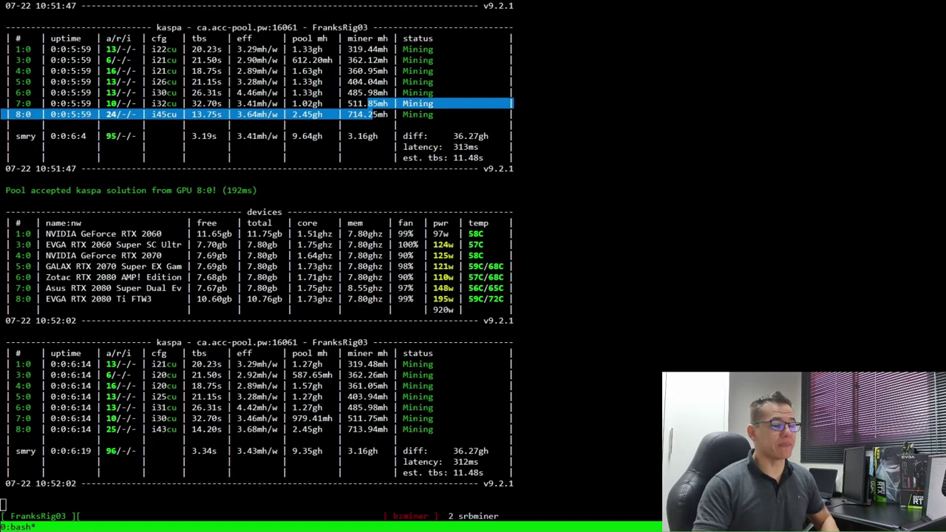
- Switch to the FranksRig05 console and examine GPU0's memory clock, fan speed and power draw in srbminer's output
{"action": "key", "text": "ctrl+Tab"}
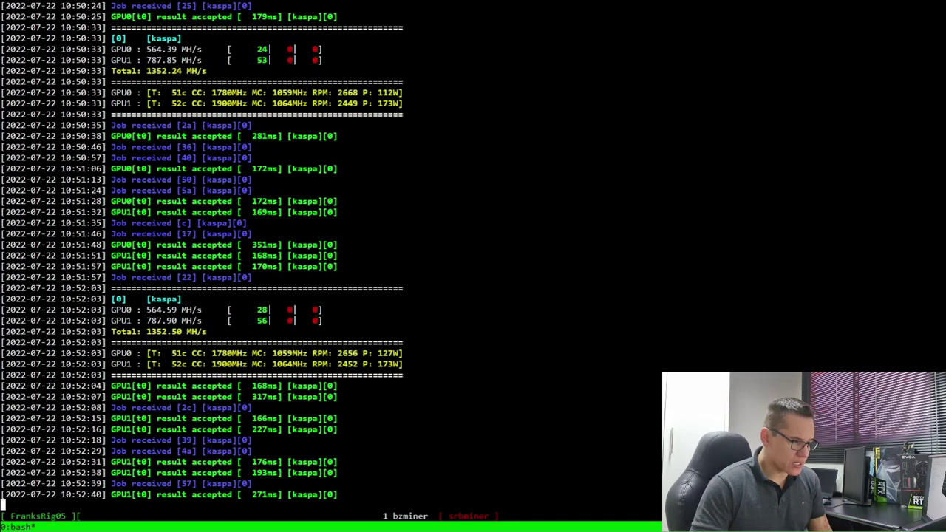
{"action": "double_click", "coordinate": [291, 343]}
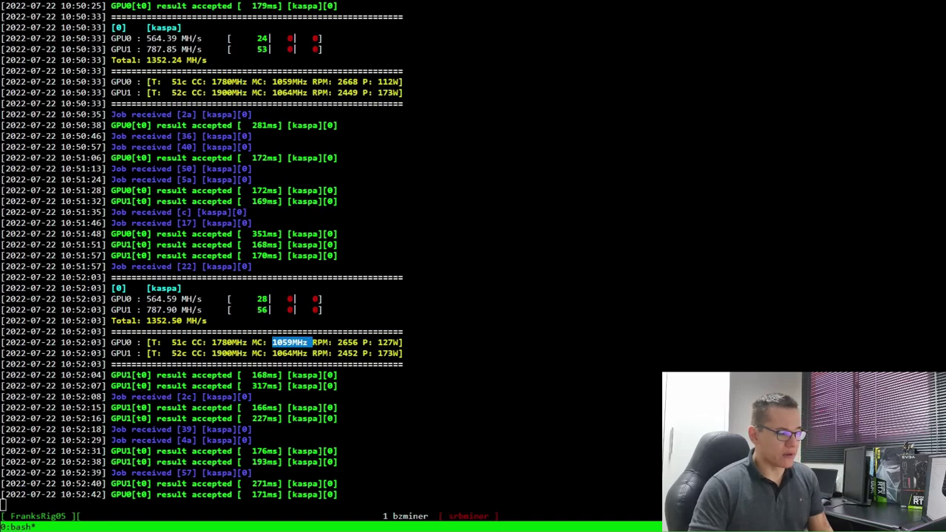
{"action": "double_click", "coordinate": [348, 342]}
{"action": "double_click", "coordinate": [382, 334]}
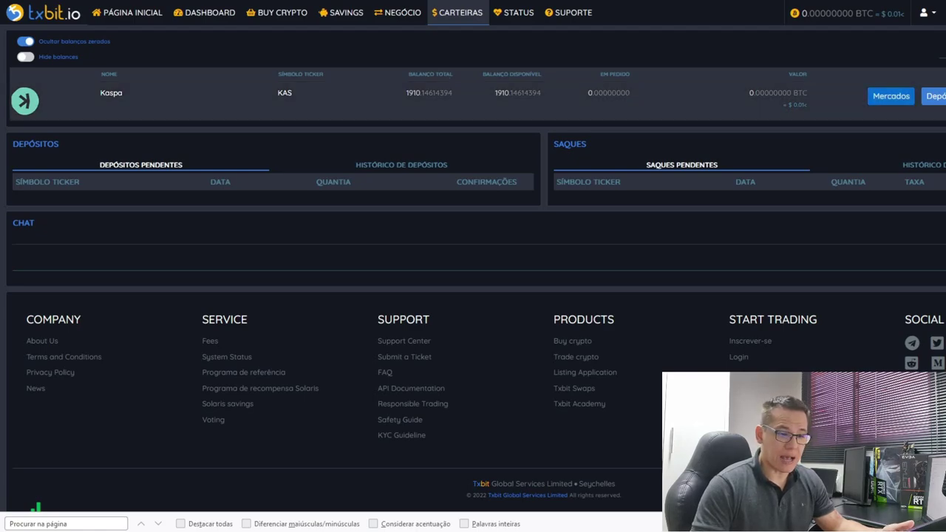
- Open Kaspa's USDT market from the Txbit wallet and set the KAS sell quantity to 100% of the available balance
{"action": "left_click", "coordinate": [891, 96]}
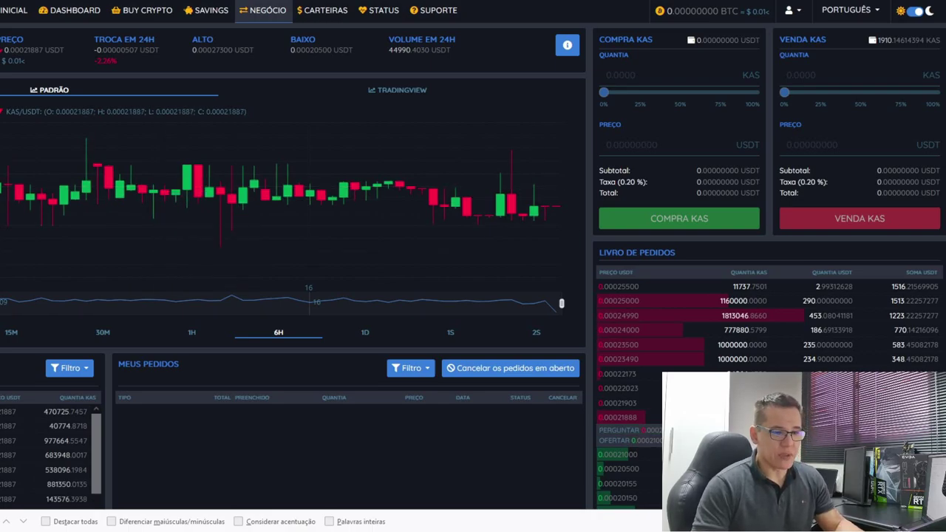
{"action": "left_click_drag", "start_coordinate": [785, 93], "coordinate": [935, 93]}
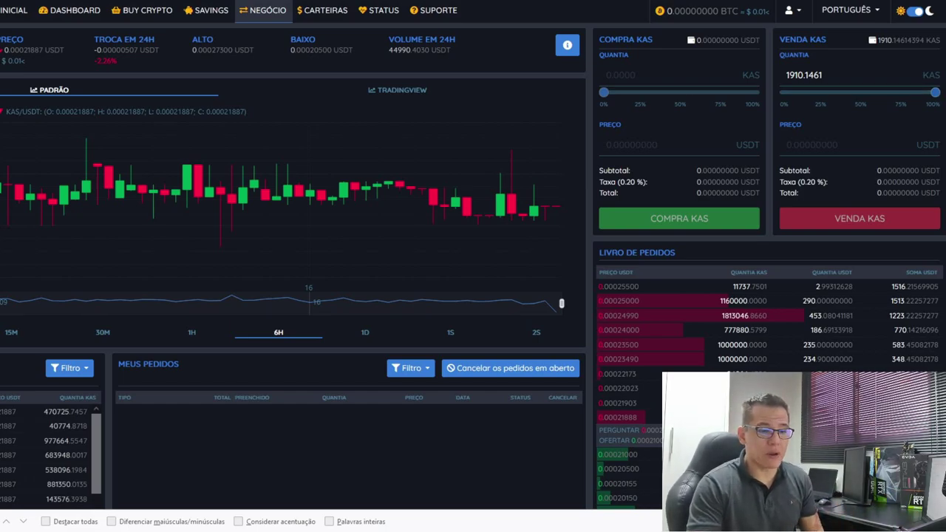
{"action": "left_click_drag", "start_coordinate": [935, 93], "coordinate": [785, 92]}
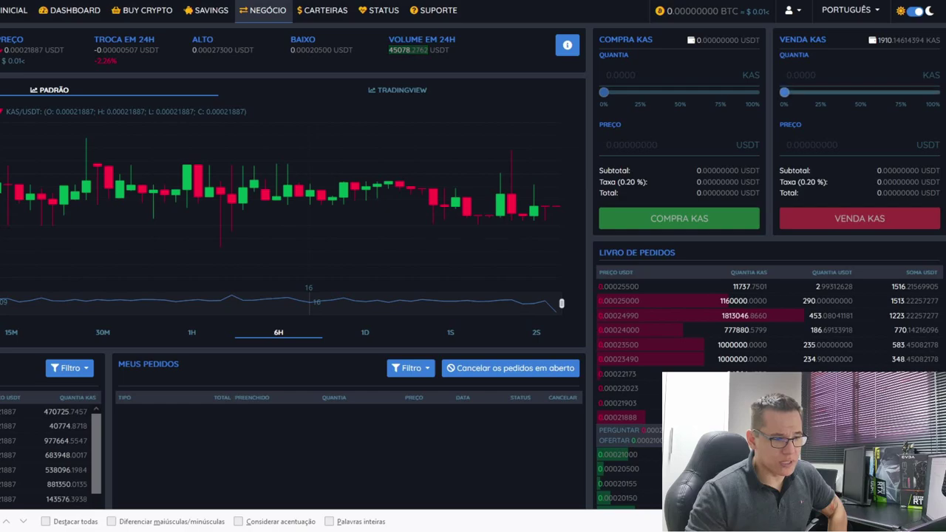
{"action": "left_click_drag", "start_coordinate": [784, 93], "coordinate": [935, 93]}
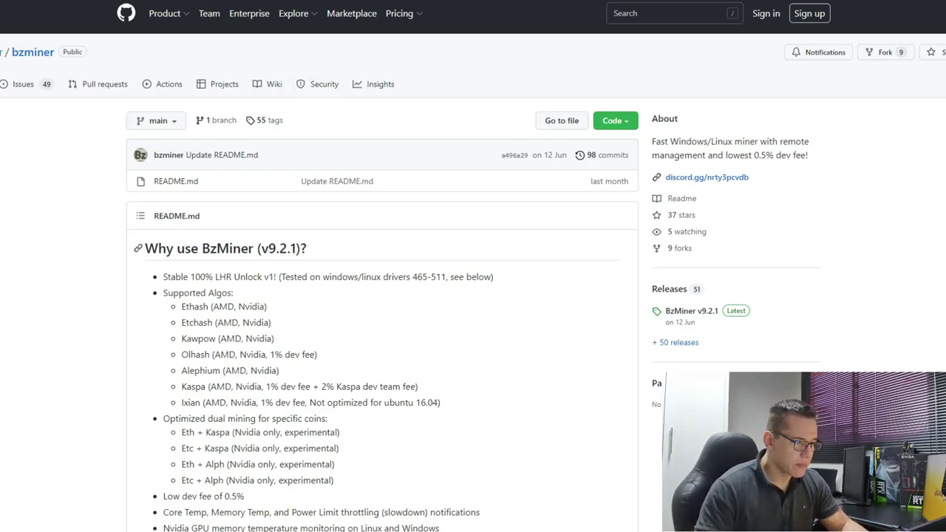
- Review BzMiner's GitHub README, open the v9.2.1 release and download bzminer_v9.2.1_windows.zip
{"action": "scroll", "coordinate": [383, 296], "scroll_direction": "down", "scroll_amount": 10}
{"action": "scroll", "coordinate": [383, 296], "scroll_direction": "down", "scroll_amount": 4}
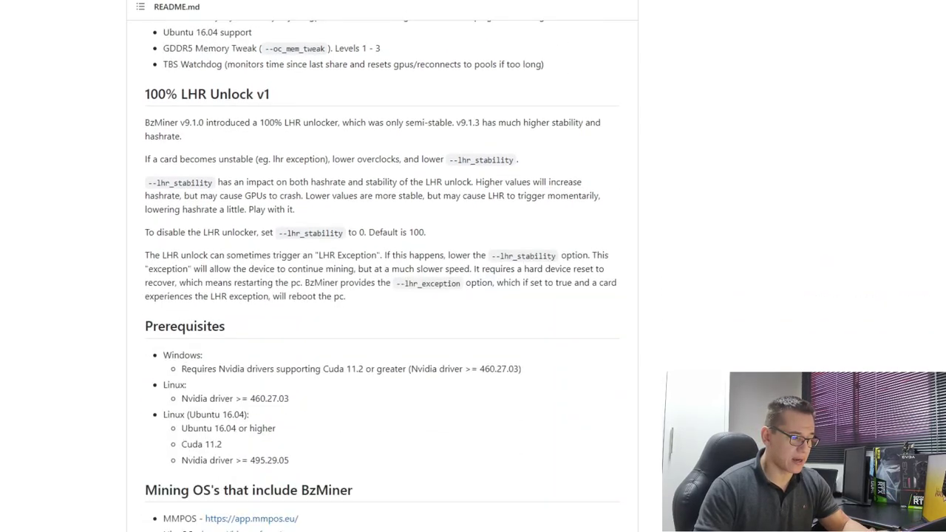
{"action": "scroll", "coordinate": [383, 296], "scroll_direction": "up", "scroll_amount": 12}
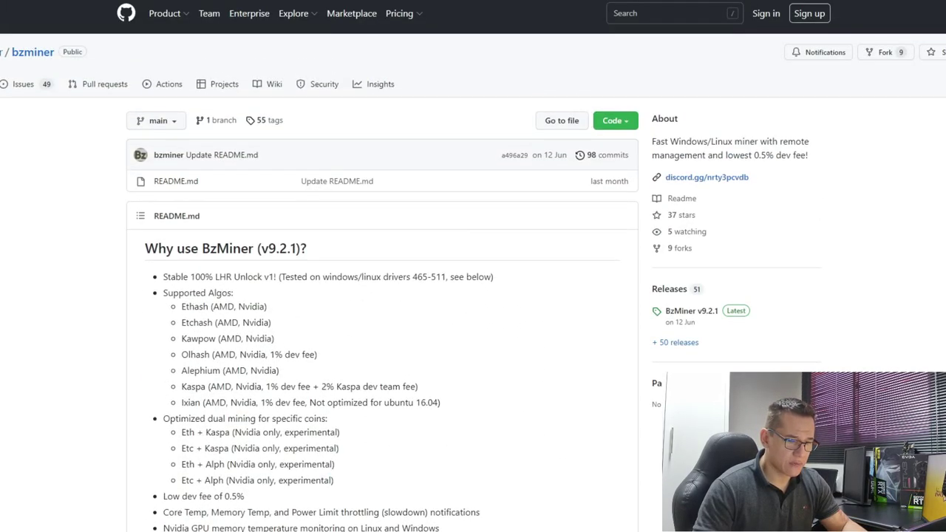
{"action": "left_click", "coordinate": [690, 311]}
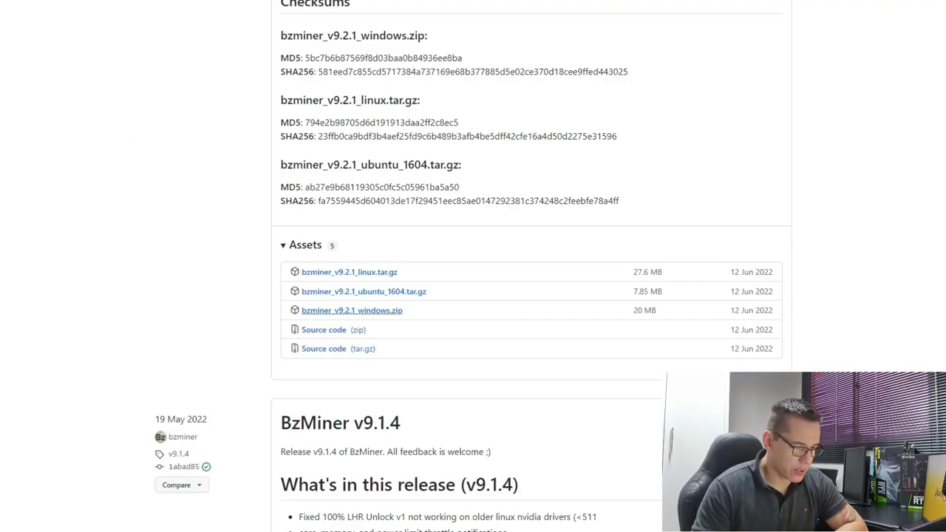
{"action": "left_click", "coordinate": [352, 311]}
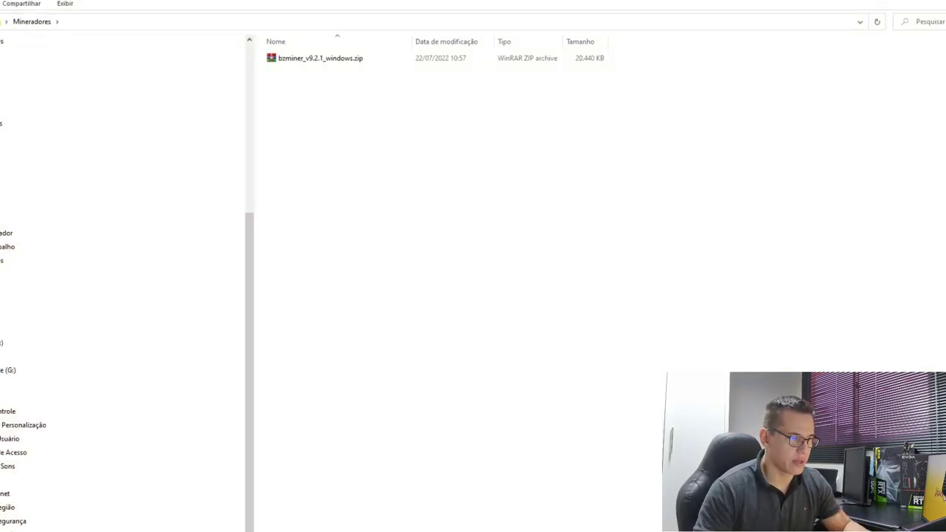
- Extract bzminer_v9.2.1_windows.zip in the Mineradores folder and open the extracted inner bzminer_v9.2.1_windows folder
{"action": "left_click", "coordinate": [320, 59]}
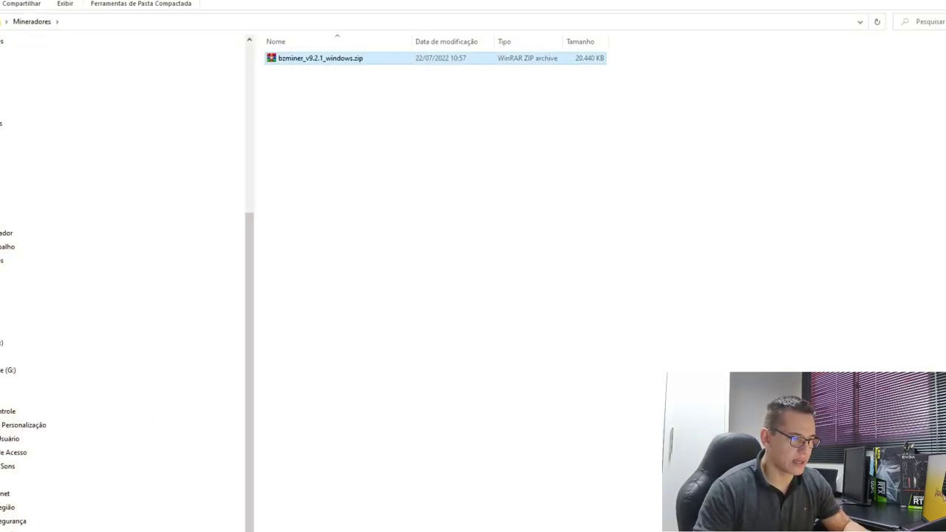
{"action": "right_click", "coordinate": [318, 59]}
{"action": "left_click", "coordinate": [377, 144]}
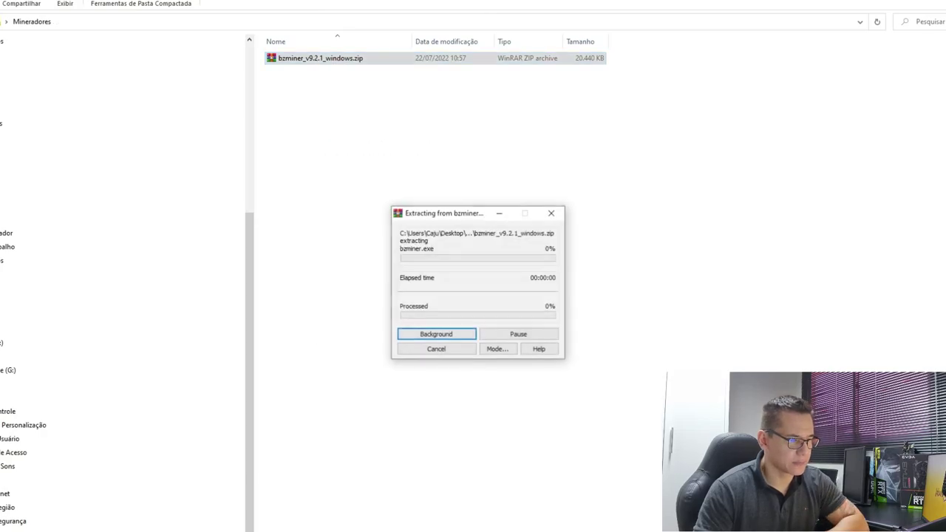
{"action": "double_click", "coordinate": [318, 59]}
{"action": "double_click", "coordinate": [318, 58]}
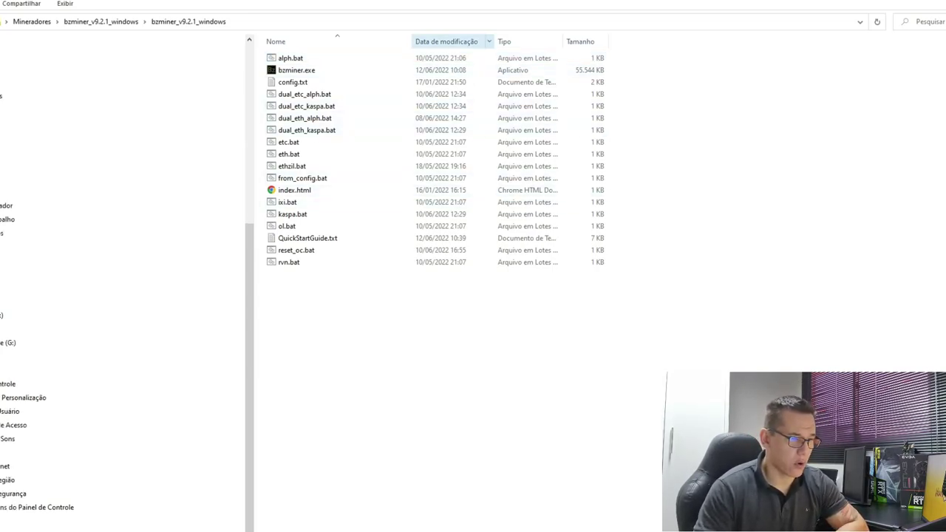
- Sort the miner folder's files by type and set bzminer.exe to always run as administrator
{"action": "left_click", "coordinate": [447, 42]}
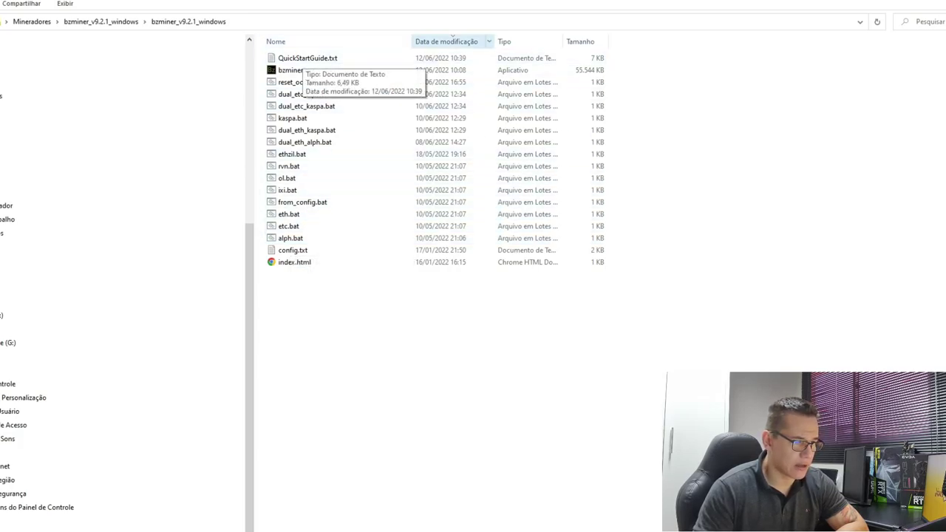
{"action": "left_click", "coordinate": [526, 42]}
{"action": "right_click", "coordinate": [318, 57]}
{"action": "left_click", "coordinate": [301, 58]}
{"action": "right_click", "coordinate": [300, 58]}
{"action": "left_click", "coordinate": [329, 366]}
{"action": "left_click", "coordinate": [358, 84]}
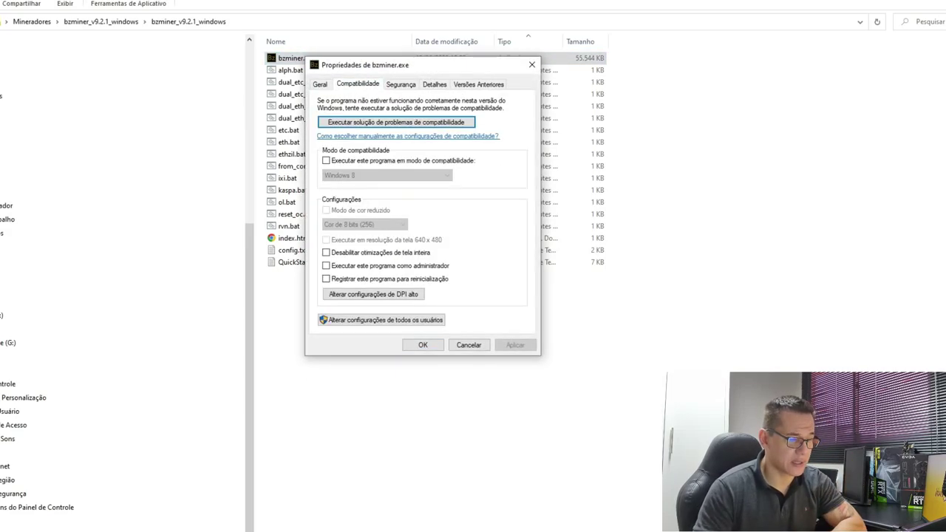
{"action": "left_click", "coordinate": [326, 266]}
{"action": "left_click", "coordinate": [423, 346]}
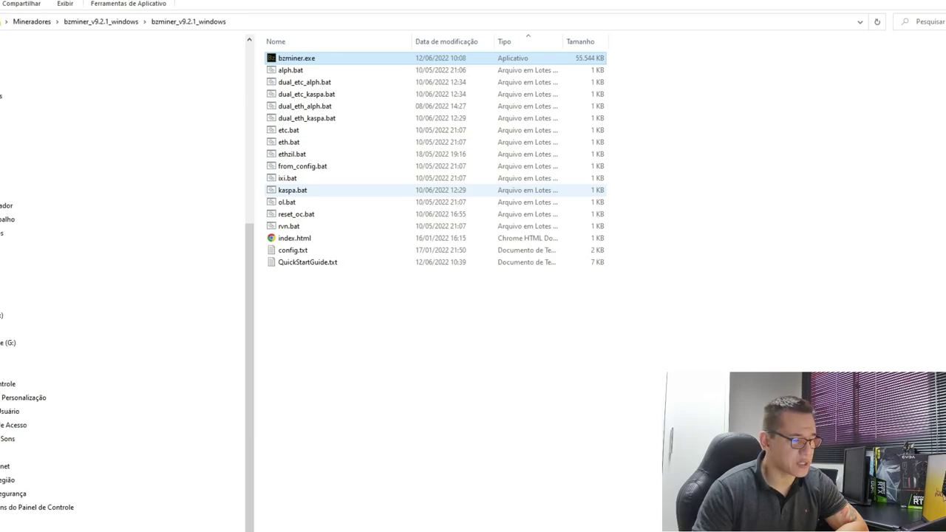
- Open kaspa.bat for editing and examine the wallet, pool address and port in its acc-pool and node mining commands
{"action": "right_click", "coordinate": [296, 192]}
{"action": "left_click", "coordinate": [326, 214]}
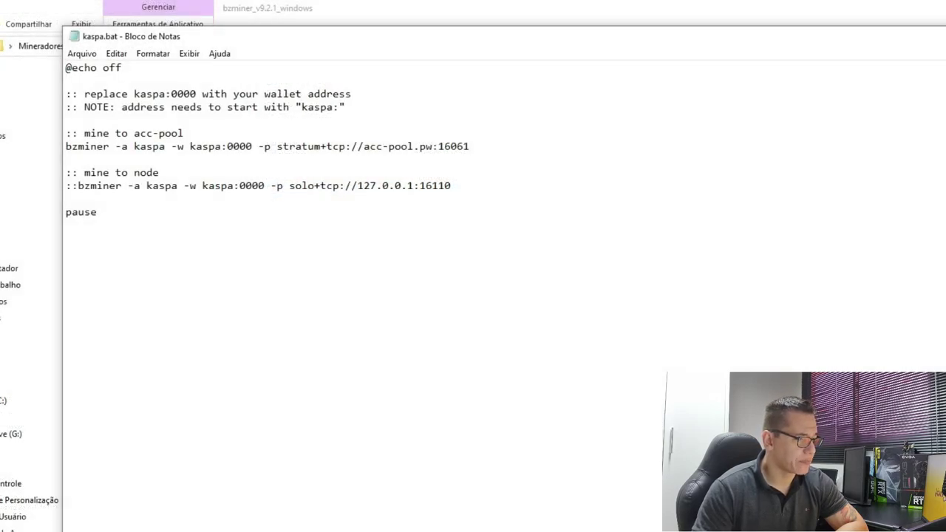
{"action": "left_click_drag", "start_coordinate": [85, 186], "coordinate": [258, 186]}
{"action": "left_click_drag", "start_coordinate": [346, 186], "coordinate": [357, 186]}
{"action": "left_click", "coordinate": [265, 146]}
{"action": "left_click_drag", "start_coordinate": [116, 146], "coordinate": [320, 146]}
{"action": "left_click", "coordinate": [457, 147]}
{"action": "mouse_move", "coordinate": [470, 147]}
{"action": "left_mouse_down"}
{"action": "mouse_move", "coordinate": [66, 147]}
{"action": "mouse_move", "coordinate": [463, 146]}
{"action": "left_mouse_up"}
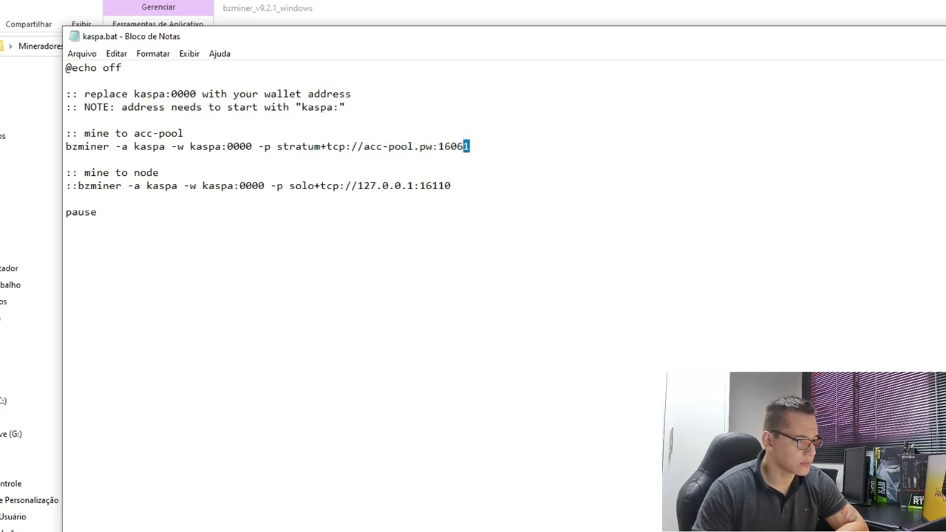
{"action": "left_click_drag", "start_coordinate": [190, 147], "coordinate": [252, 147]}
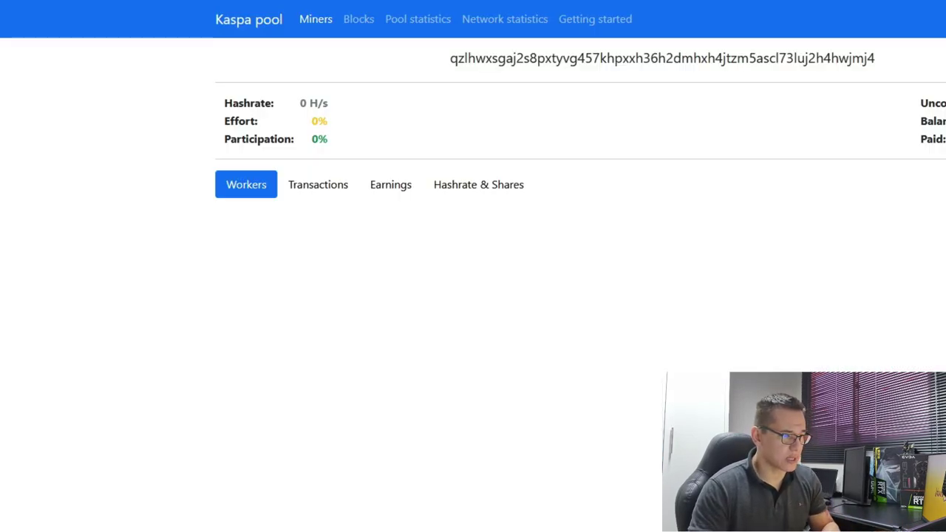
- Replace the 0000 placeholder in kaspa.bat's acc-pool command with the wallet address copied from the Kaspa pool page, and save the file
{"action": "double_click", "coordinate": [663, 59]}
{"action": "key", "text": "ctrl+c"}
{"action": "key", "text": "alt+Tab"}
{"action": "left_click", "coordinate": [148, 80]}
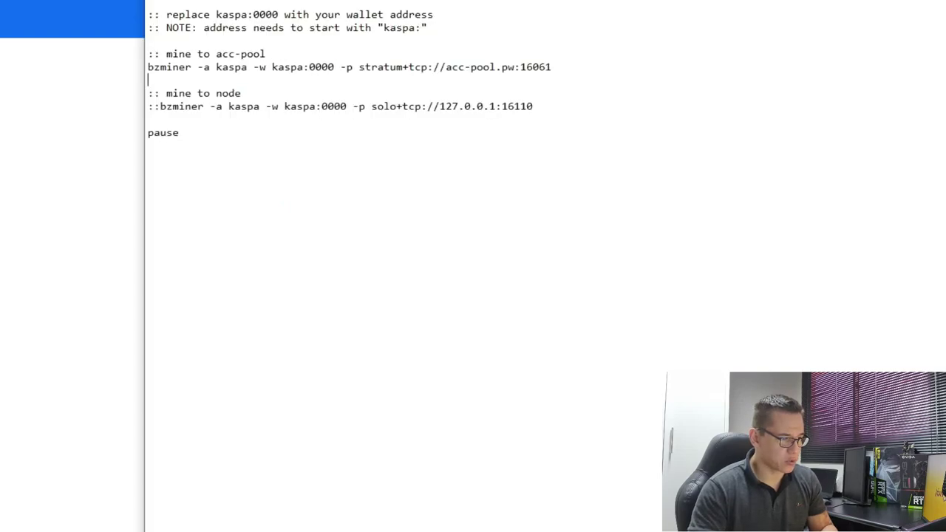
{"action": "double_click", "coordinate": [303, 67]}
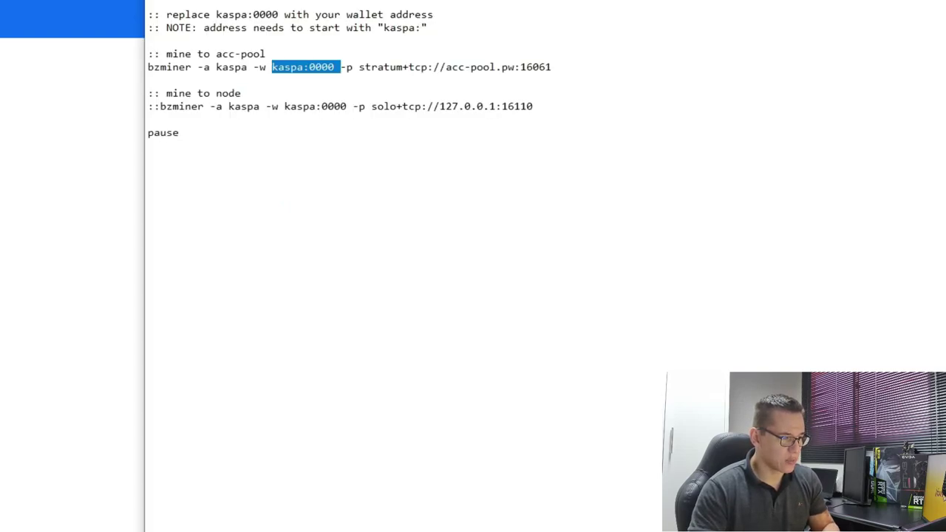
{"action": "left_click", "coordinate": [149, 41]}
{"action": "left_click_drag", "start_coordinate": [309, 67], "coordinate": [341, 67]}
{"action": "key", "text": "ctrl+v"}
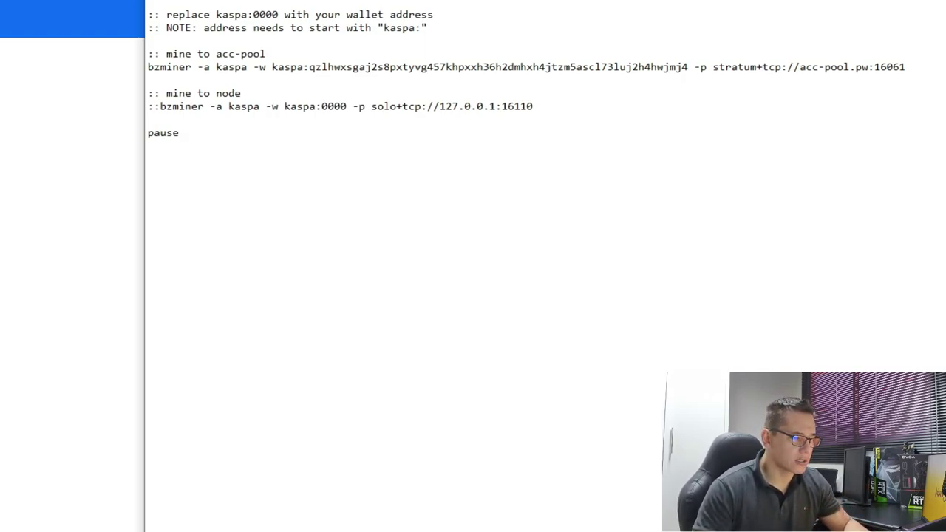
{"action": "key", "text": "alt+F4"}
{"action": "key", "text": "Return"}
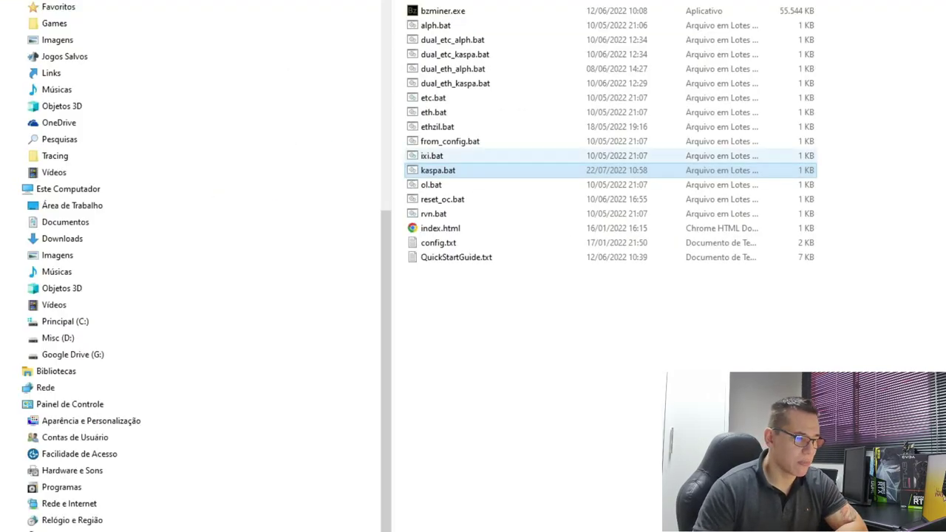
- Run kaspa.bat to start mining and move its console window to the middle of the screen
{"action": "double_click", "coordinate": [293, 141]}
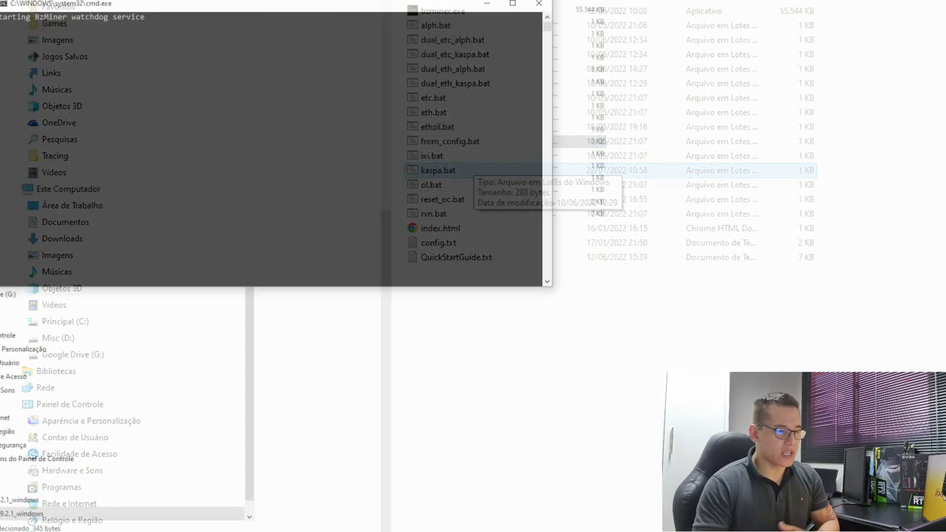
{"action": "left_click_drag", "start_coordinate": [283, 4], "coordinate": [492, 62]}
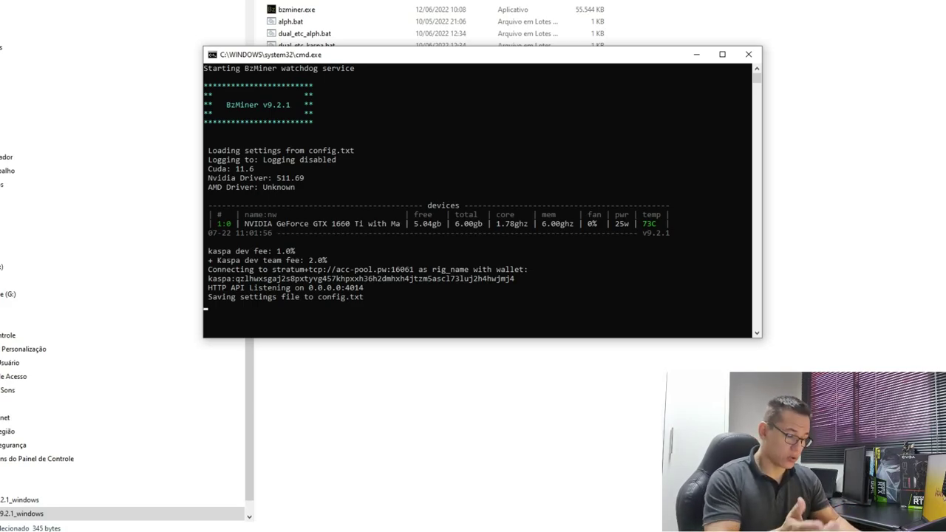
- Launch MSI Afterburner and decline the v4.6.4 download
{"action": "type", "text": "msi"}
{"action": "key", "text": "Return"}
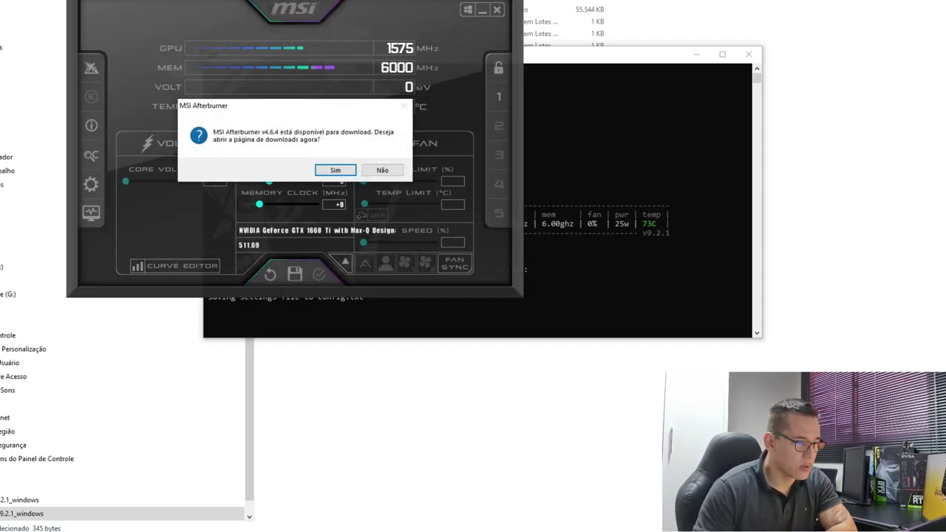
{"action": "left_click", "coordinate": [382, 170]}
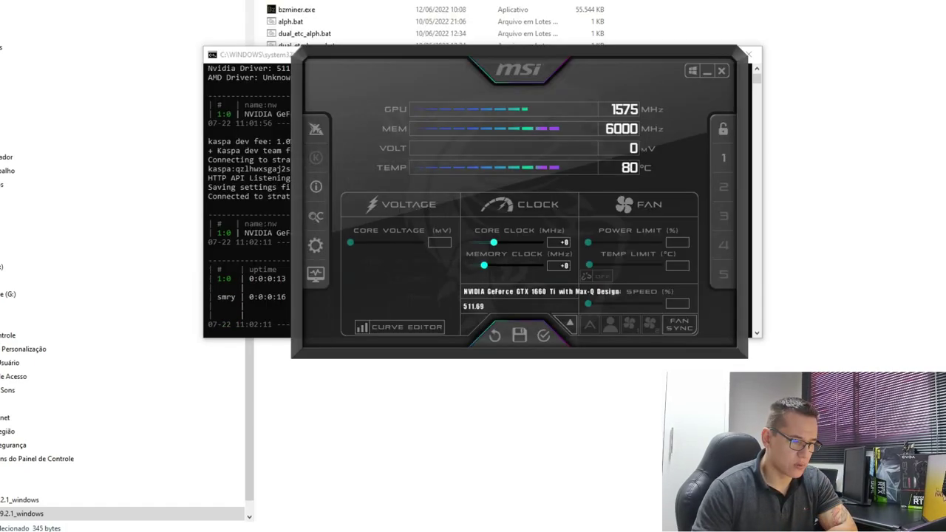
- Apply a +100 MHz core clock and +850 MHz memory clock in MSI Afterburner, and check the hashrate in the miner's console
{"action": "left_click_drag", "start_coordinate": [493, 242], "coordinate": [495, 242]}
{"action": "type", "text": "100"}
{"action": "key", "text": "Tab"}
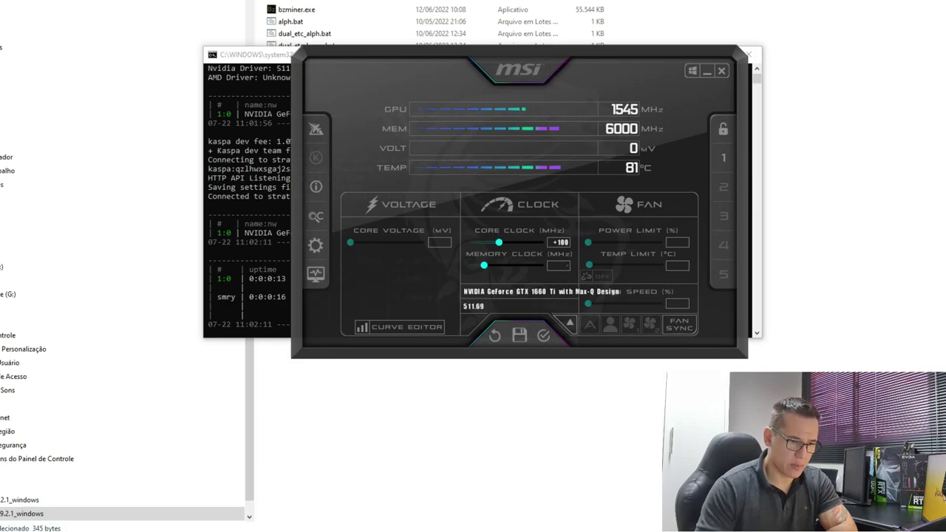
{"action": "type", "text": "850"}
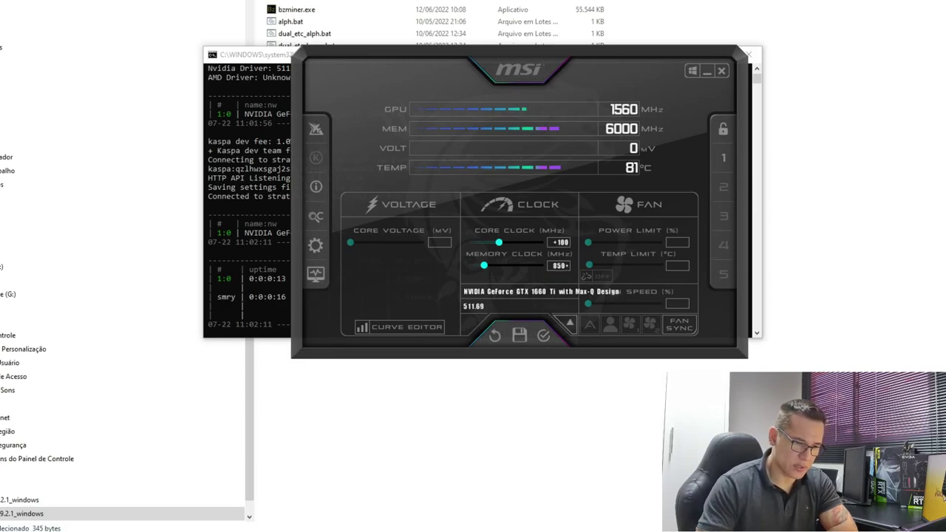
{"action": "key", "text": "Return"}
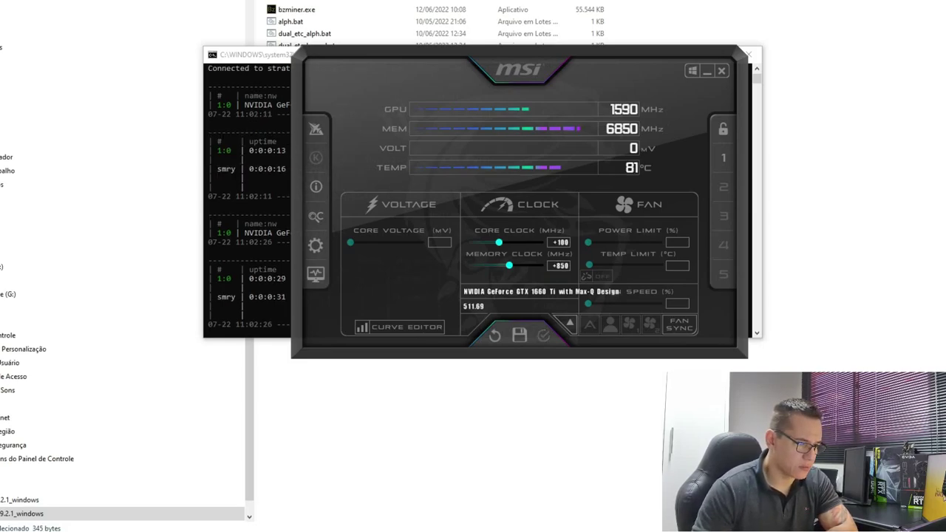
{"action": "key", "text": "alt+Tab"}
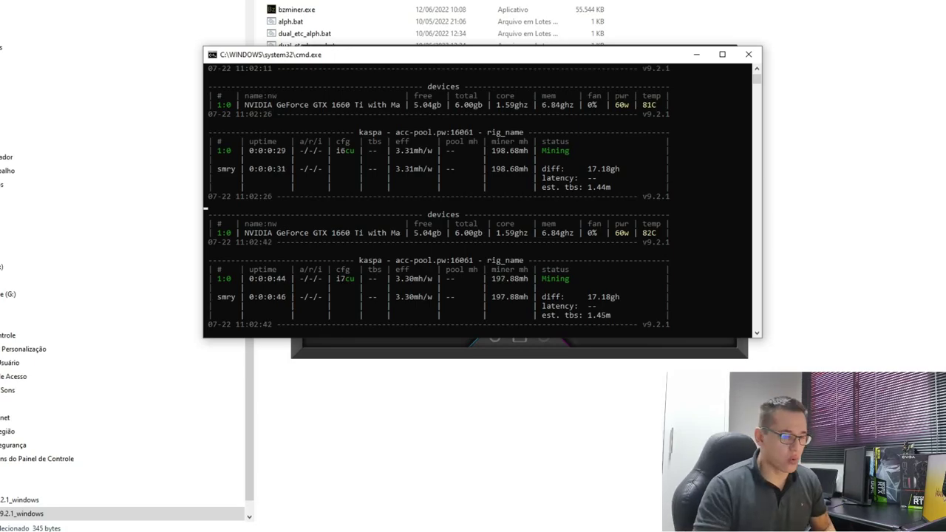
{"action": "key", "text": "alt+Tab"}
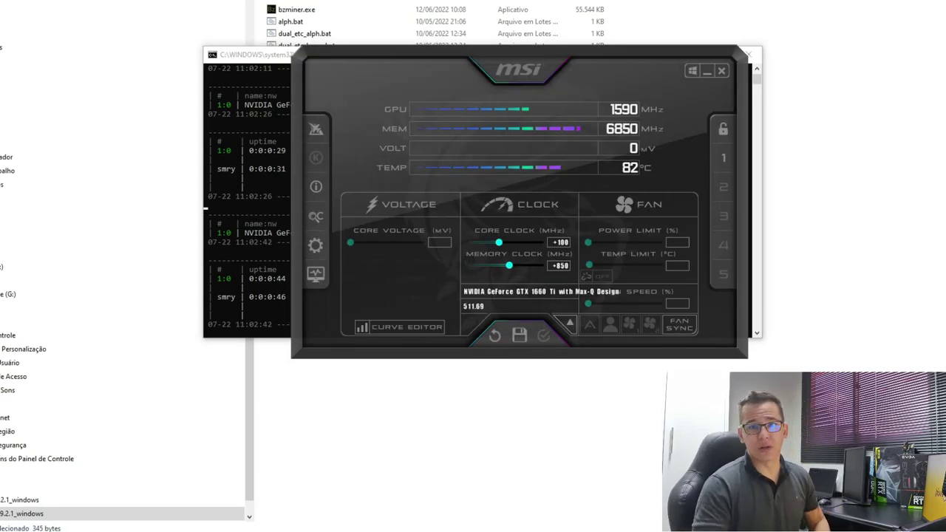